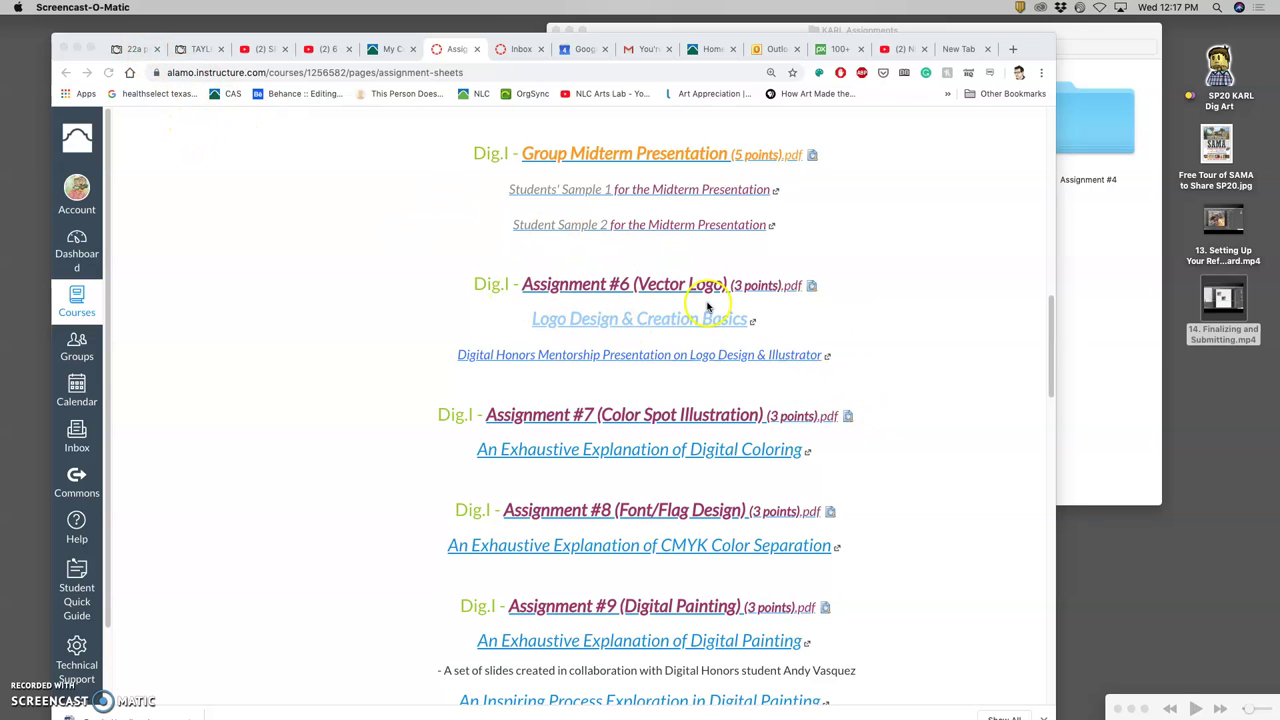
Scroll up the Canvas assignment sheets page listing Assignments #6 through #9
scroll(715, 308, up, 1)
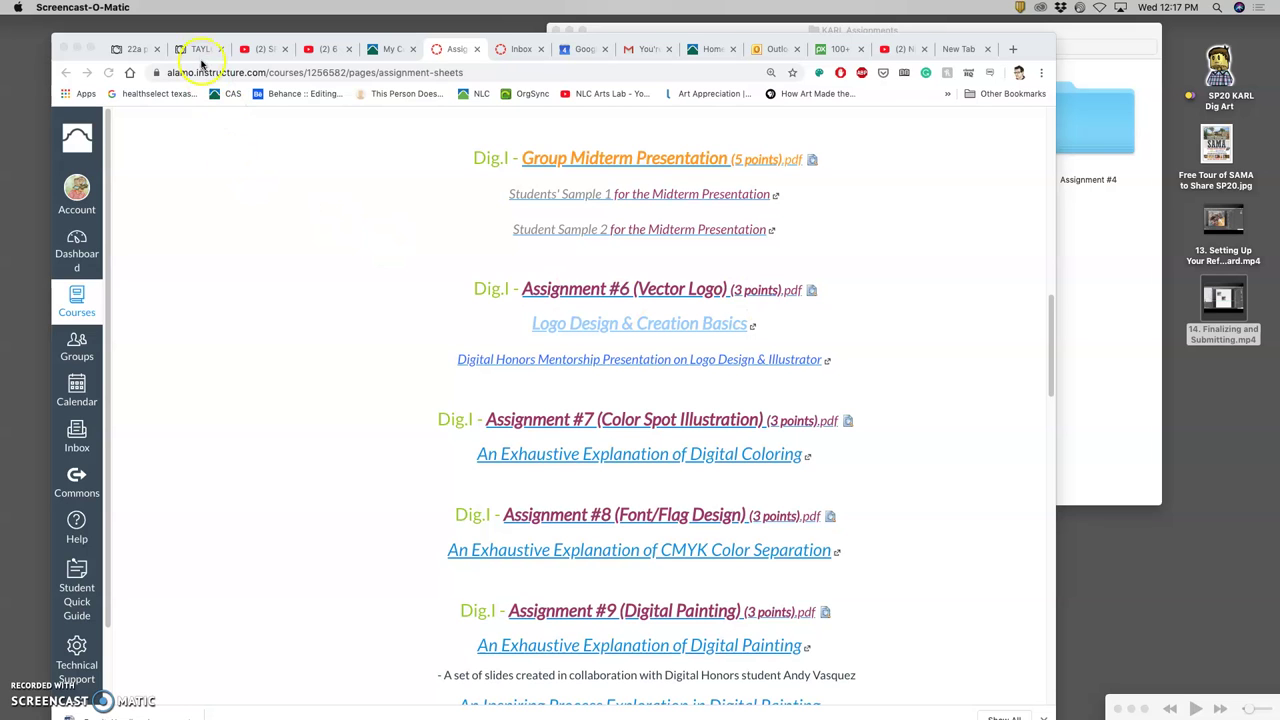
Switch to the Photobucket page of past student logo examples
click(138, 49)
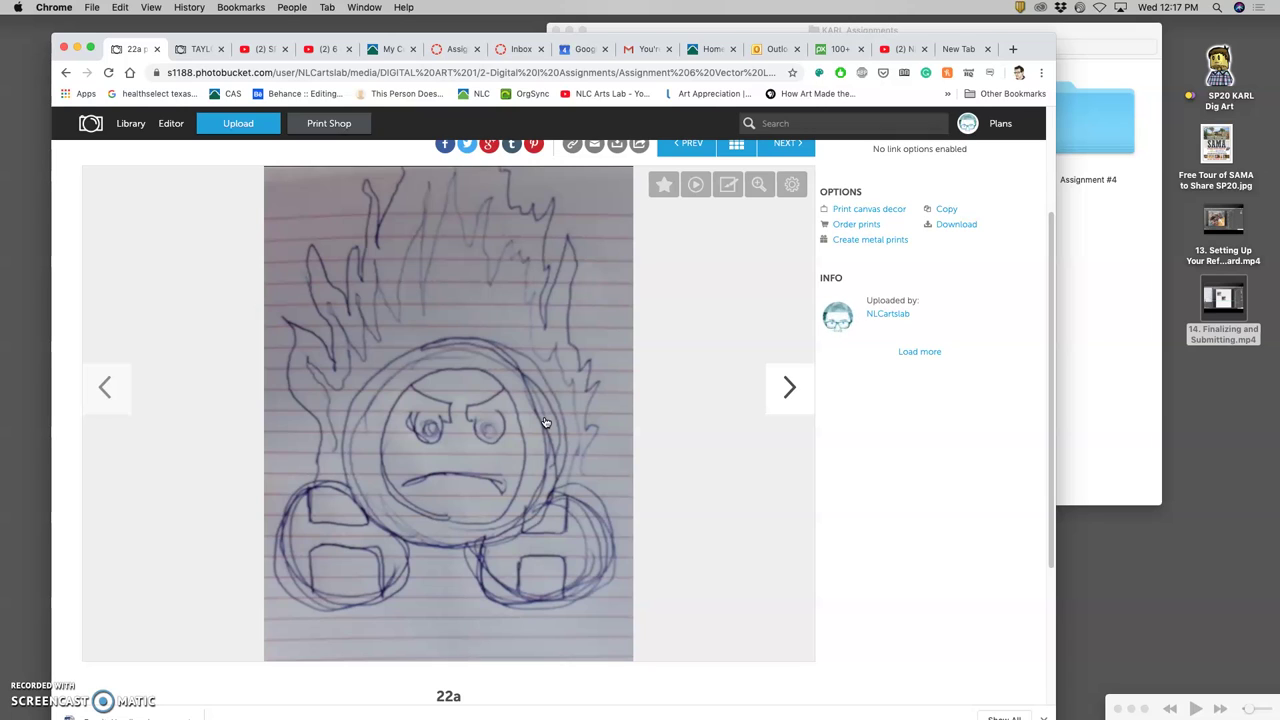
click(558, 411)
scroll(572, 395, up, 2)
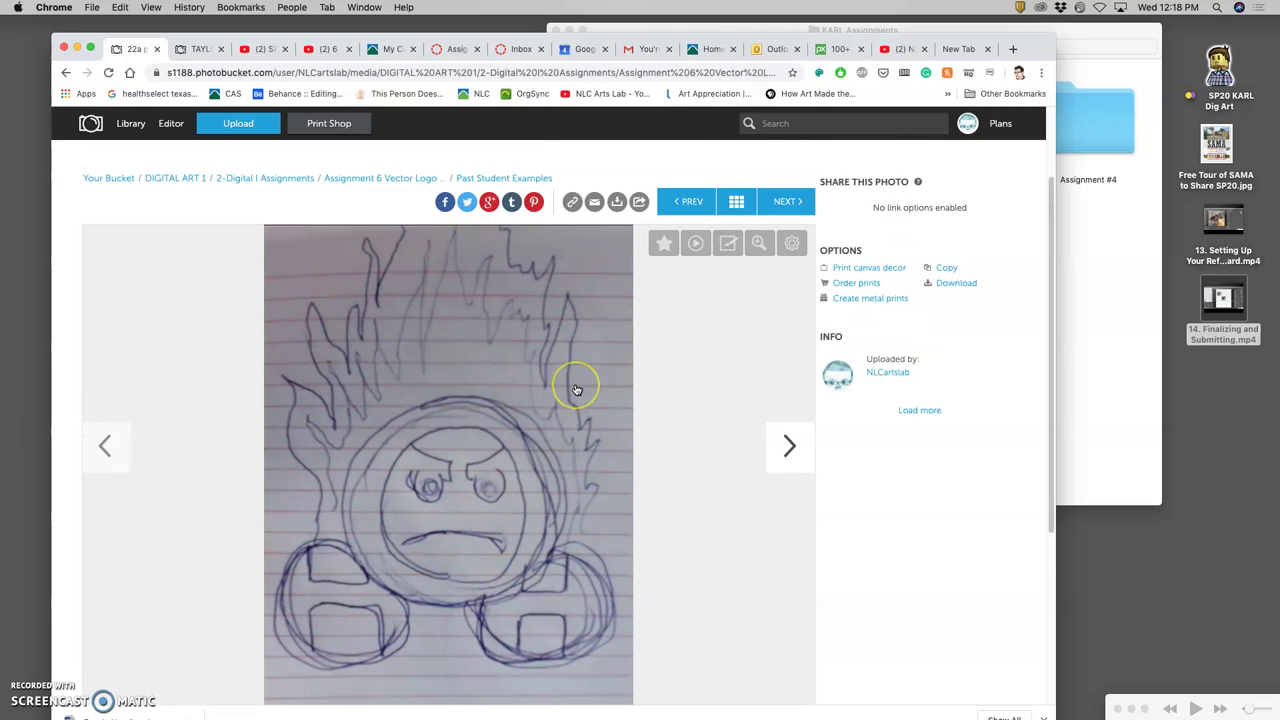
scroll(576, 390, down, 1)
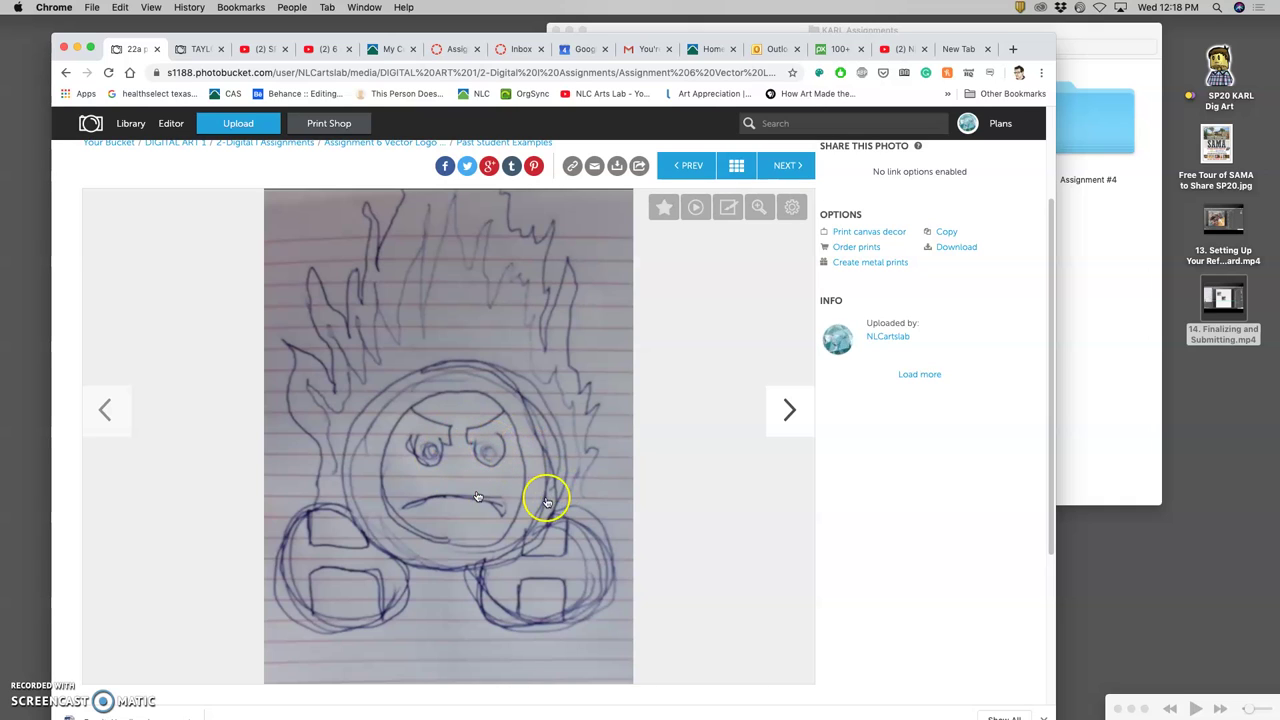
Compare the pencil sketch with its black-and-white and blue vector logos
click(787, 416)
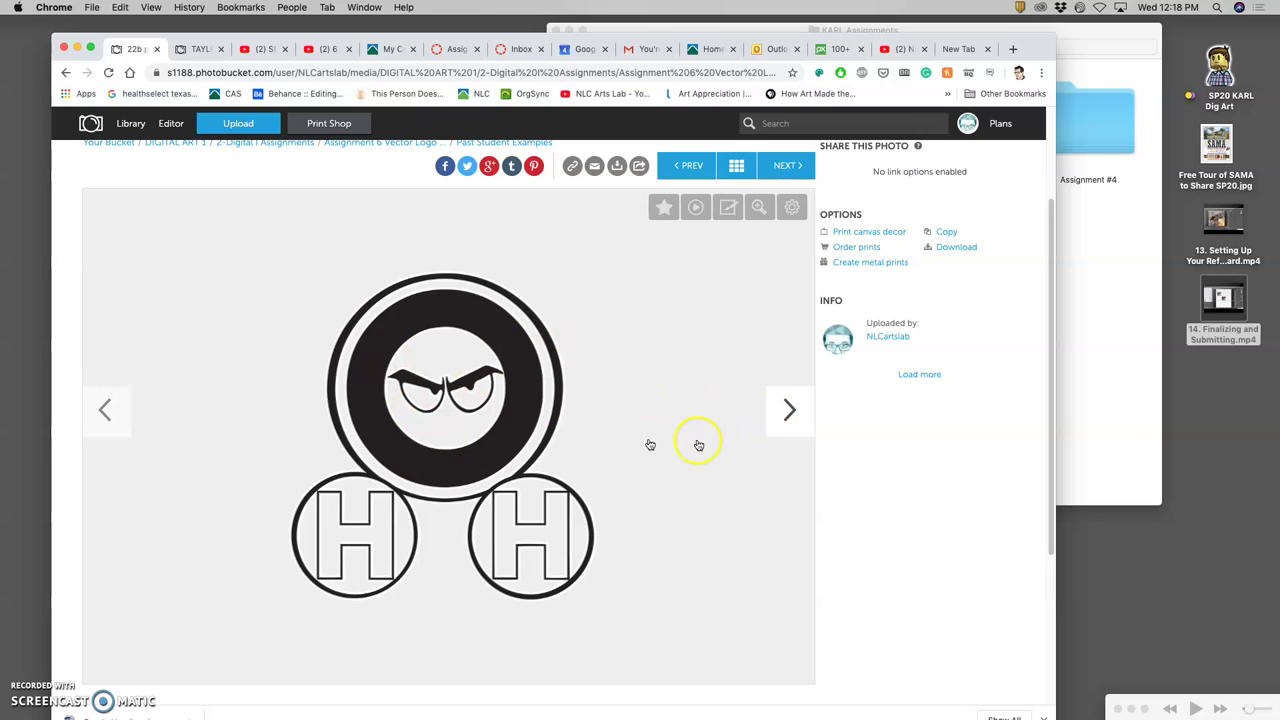
click(789, 409)
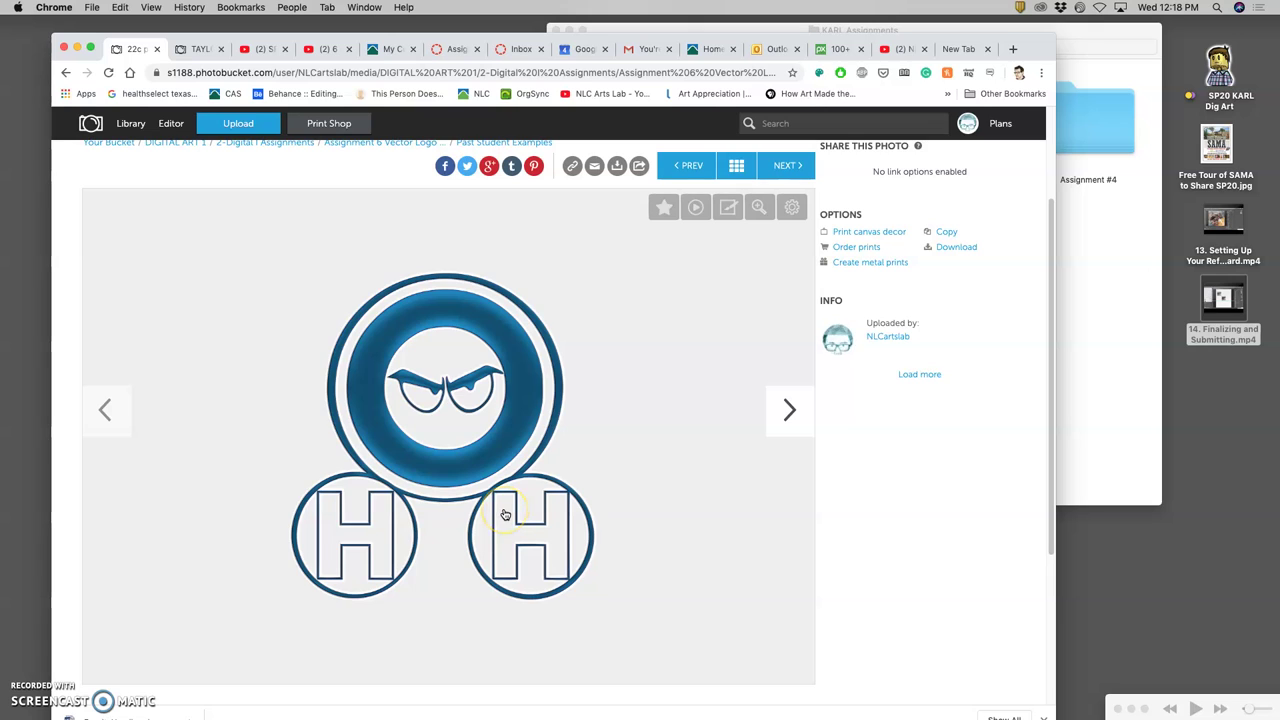
click(114, 409)
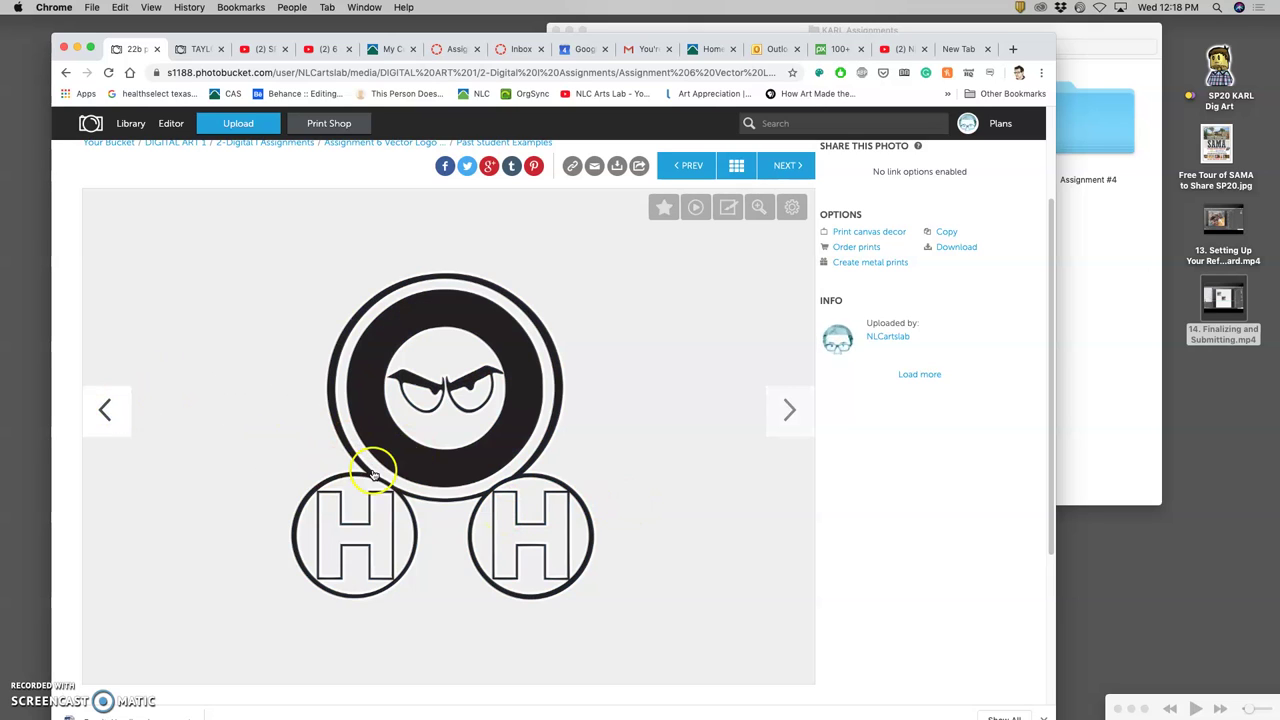
click(109, 408)
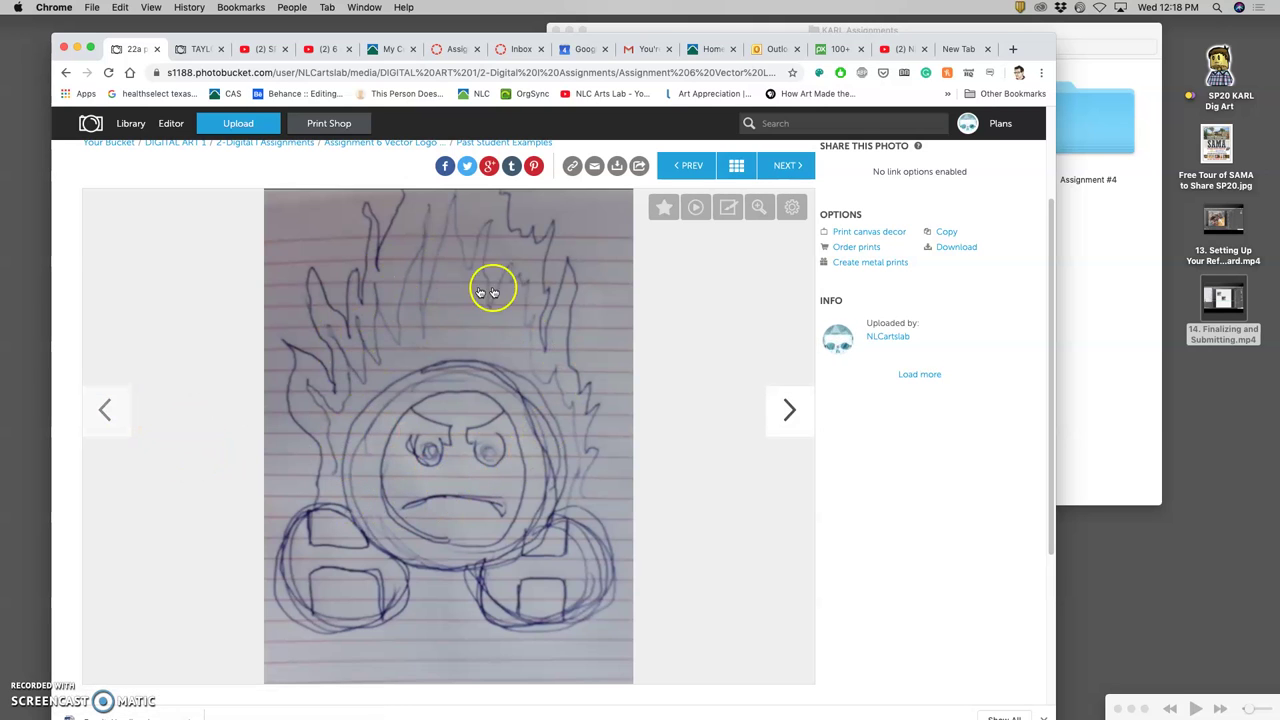
click(791, 413)
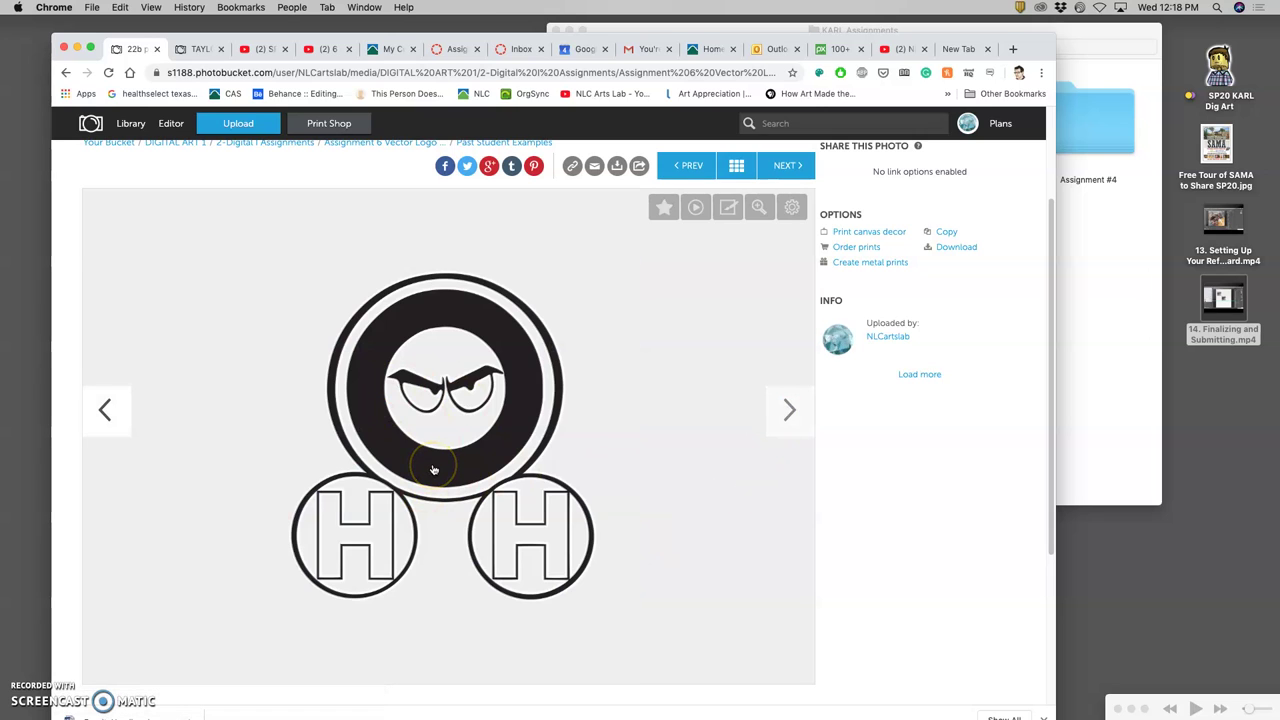
click(786, 414)
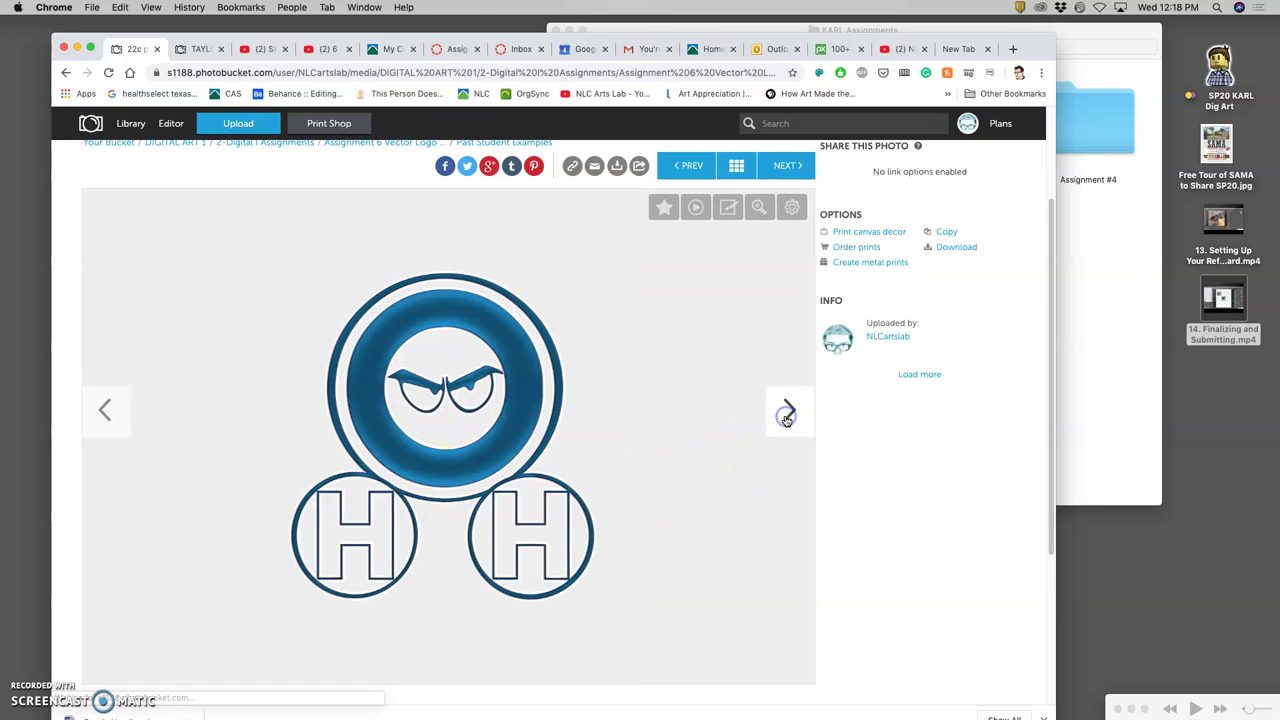
Move to the next student's sketch and view its black and green tree-hand logos
click(786, 416)
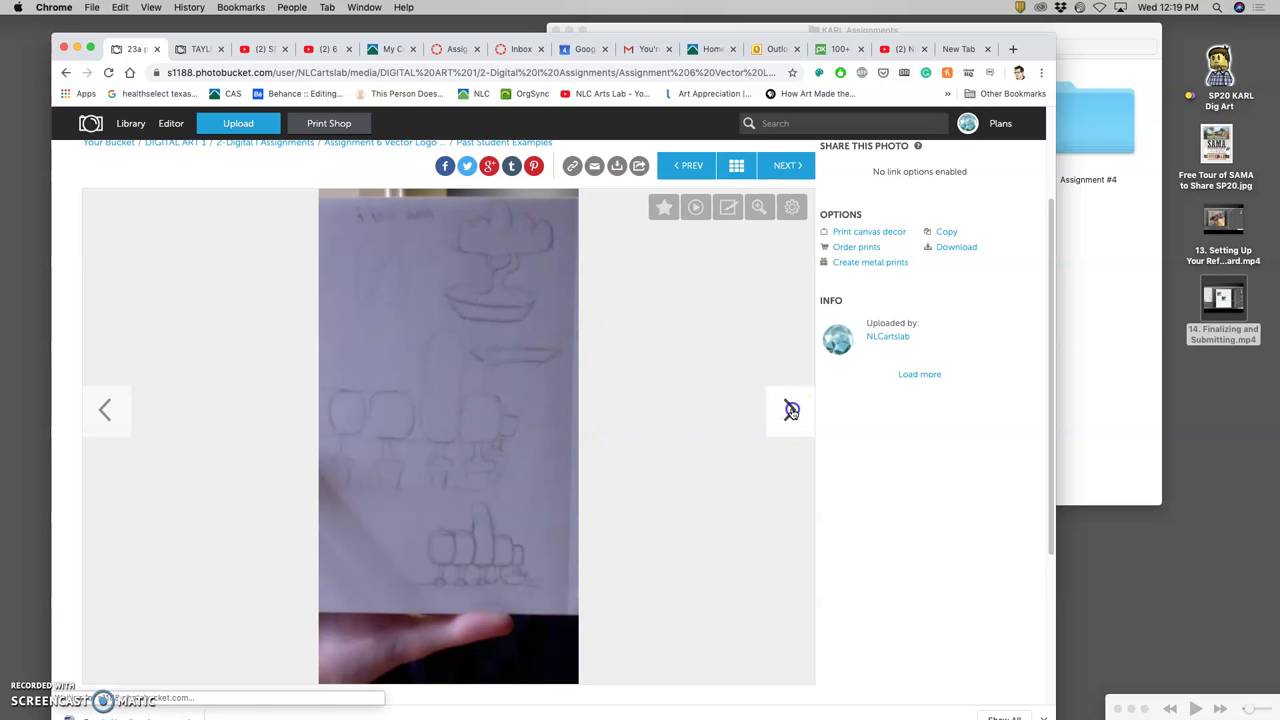
click(790, 410)
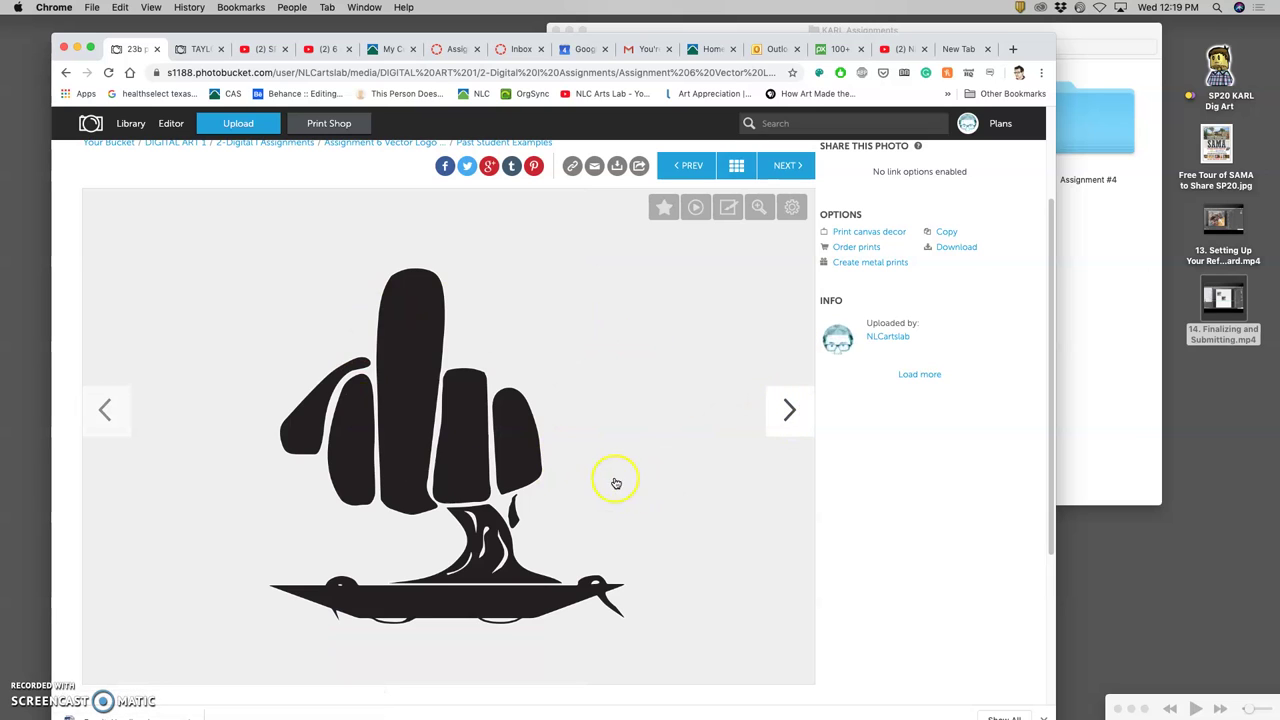
click(790, 426)
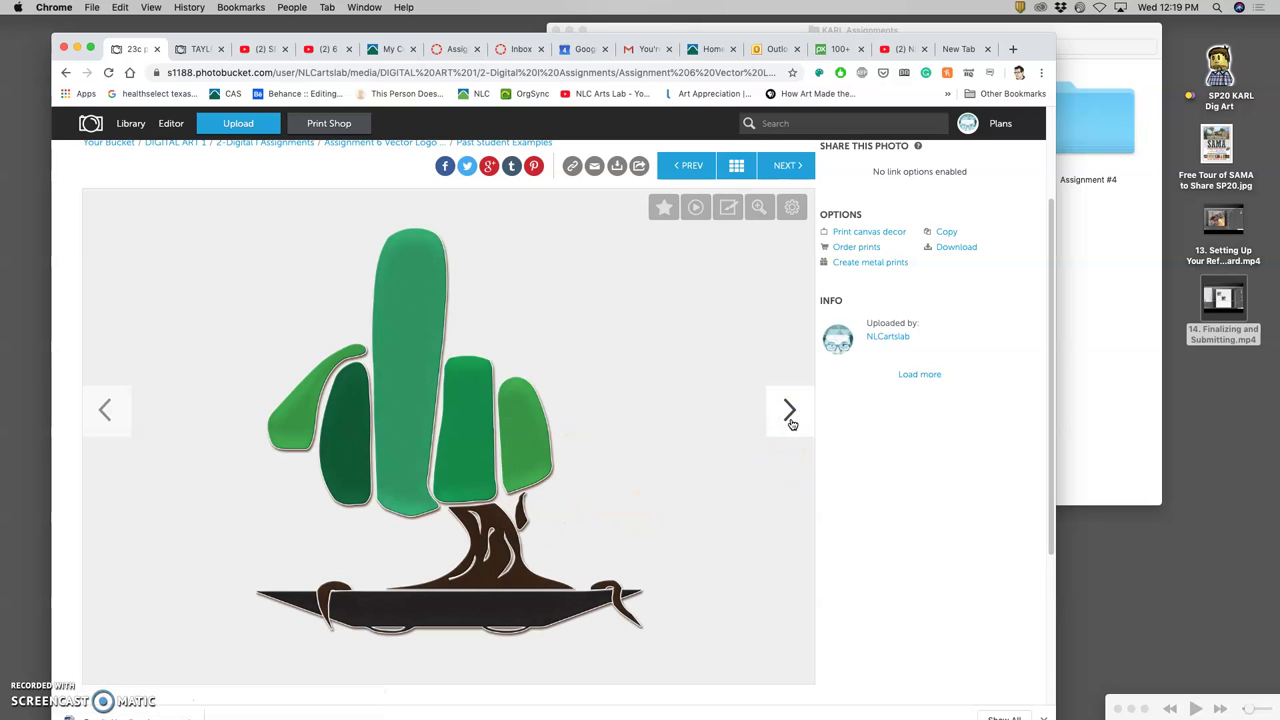
View the wave sketch and compare its black and blue vector logos
click(790, 424)
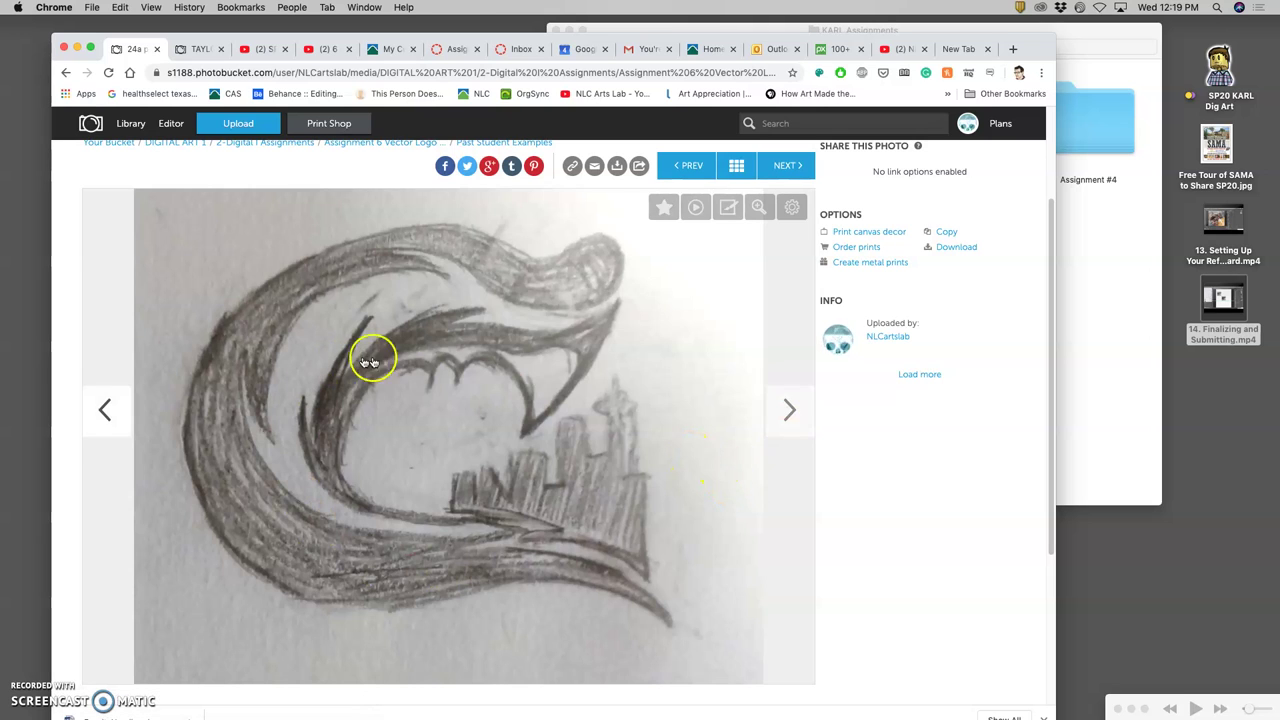
click(790, 424)
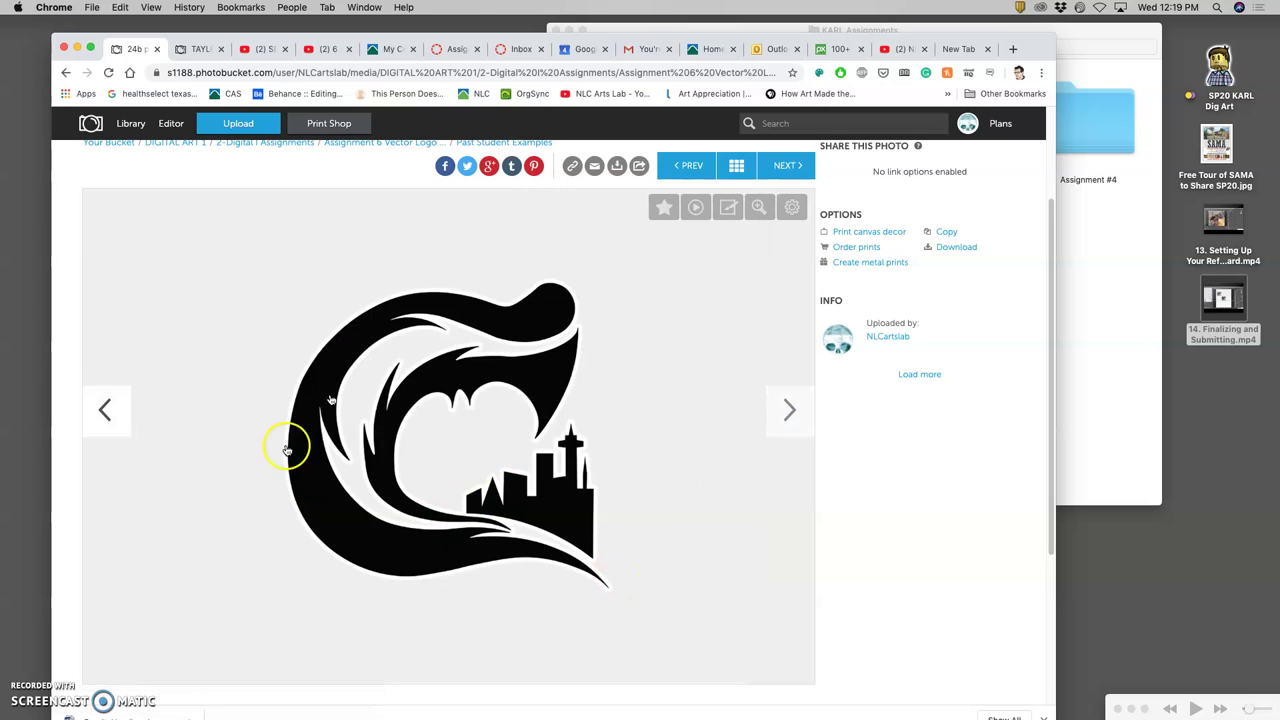
click(791, 421)
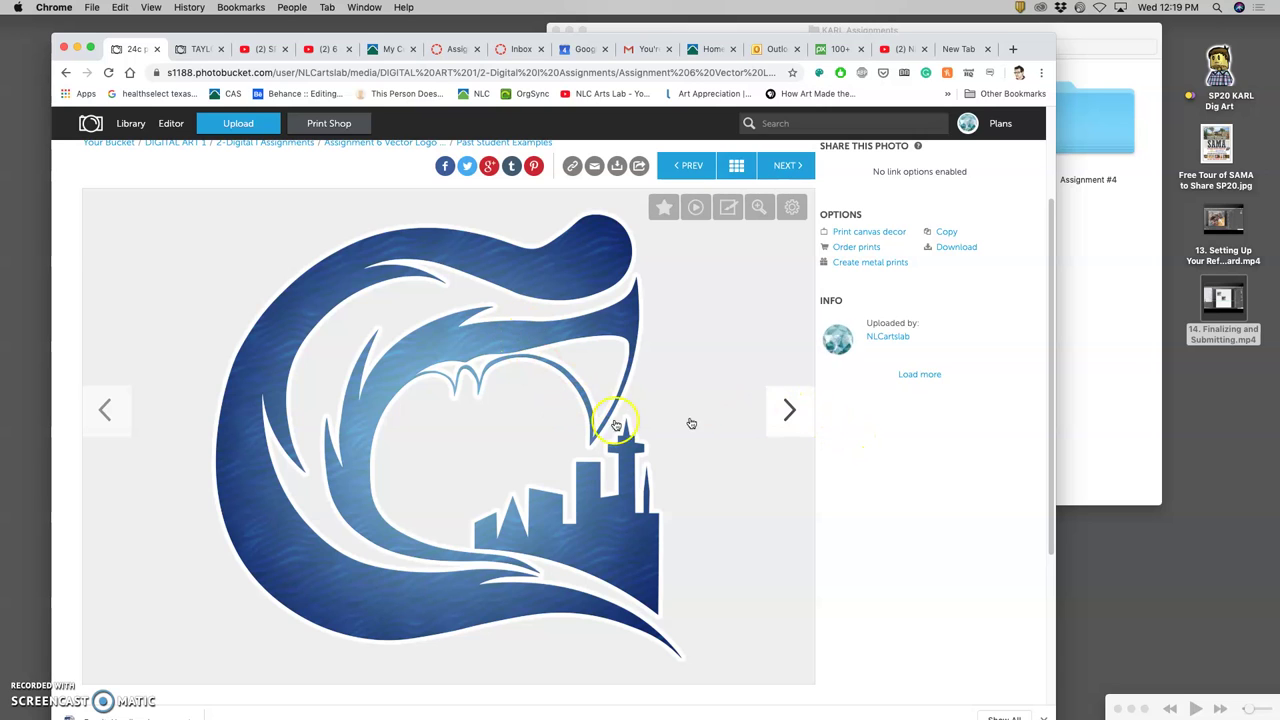
click(105, 410)
click(789, 410)
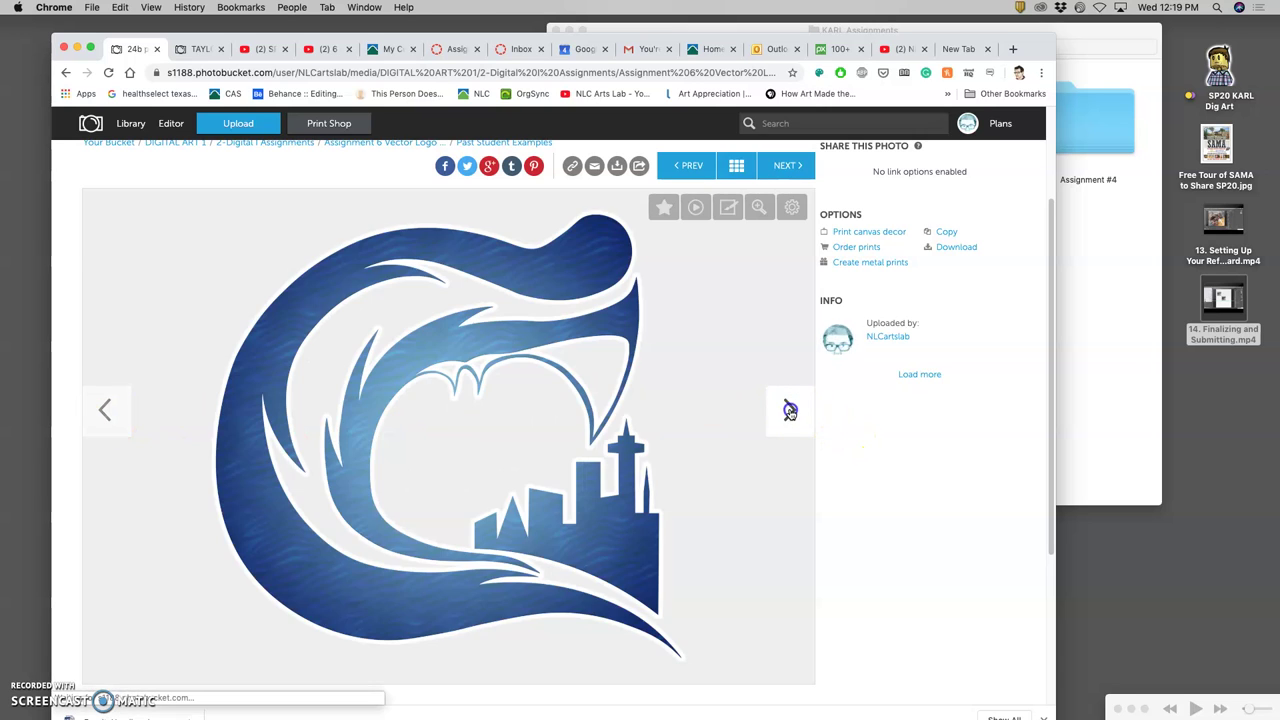
Browse the orange sun figure, puppet-string globe and heart logo examples
click(789, 410)
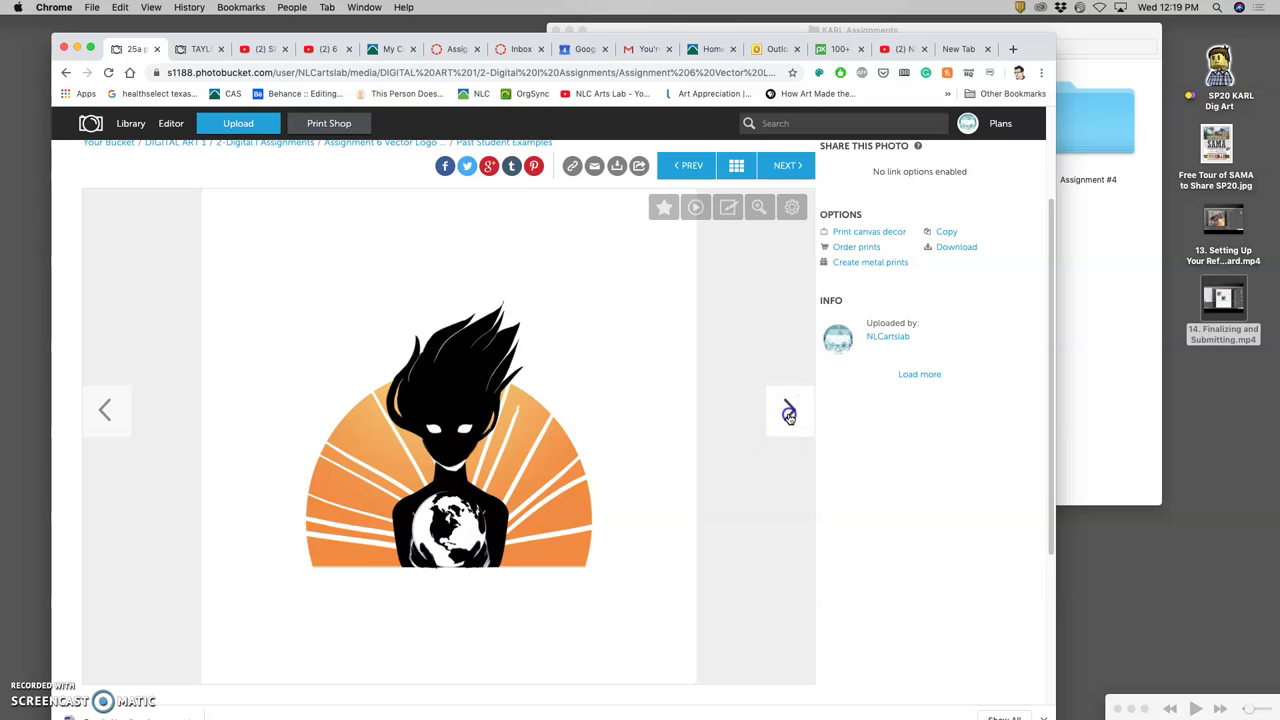
click(789, 412)
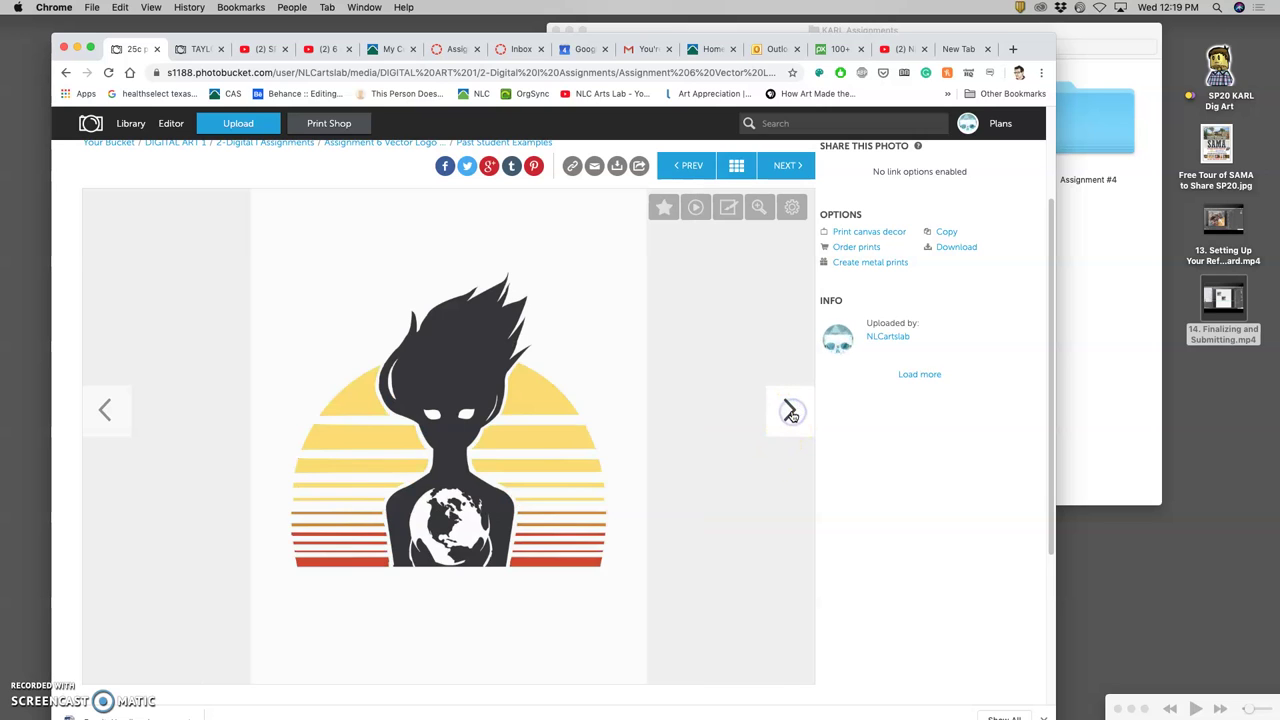
click(790, 411)
click(790, 411)
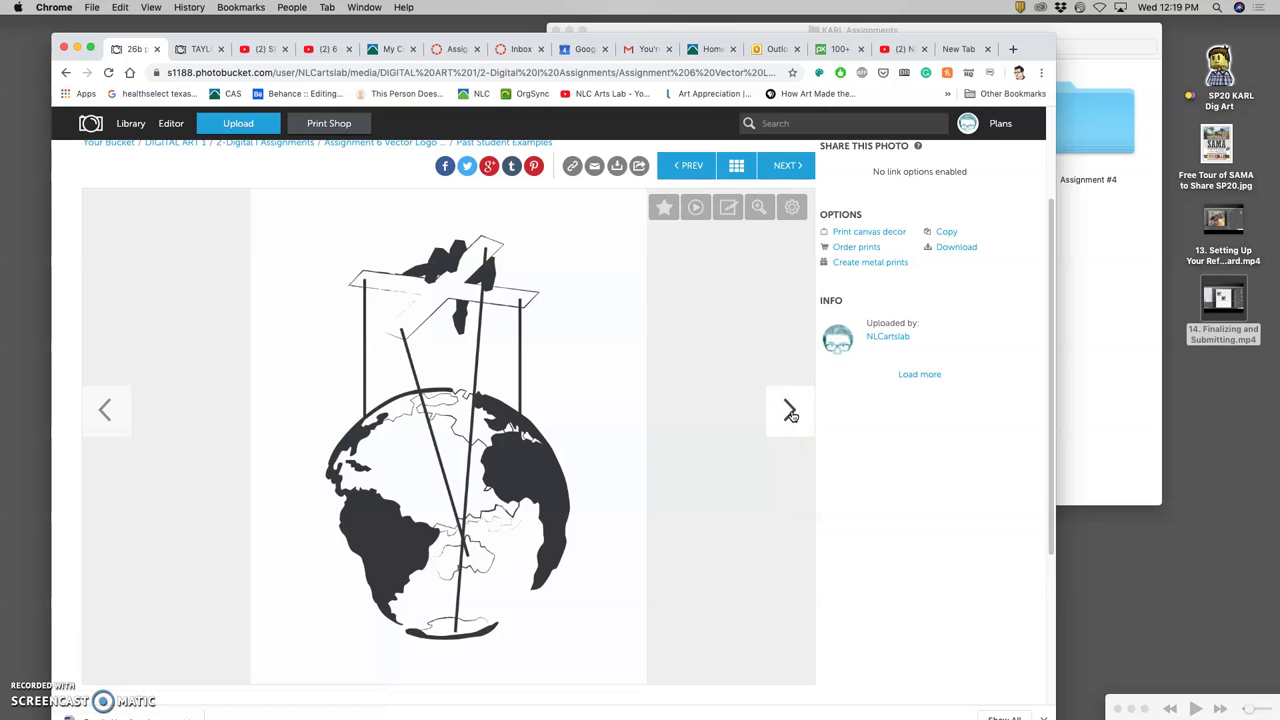
click(790, 411)
click(790, 411)
click(790, 411)
click(790, 411)
View the skull and cat sketches with their vector logos, then leave Photobucket
click(790, 412)
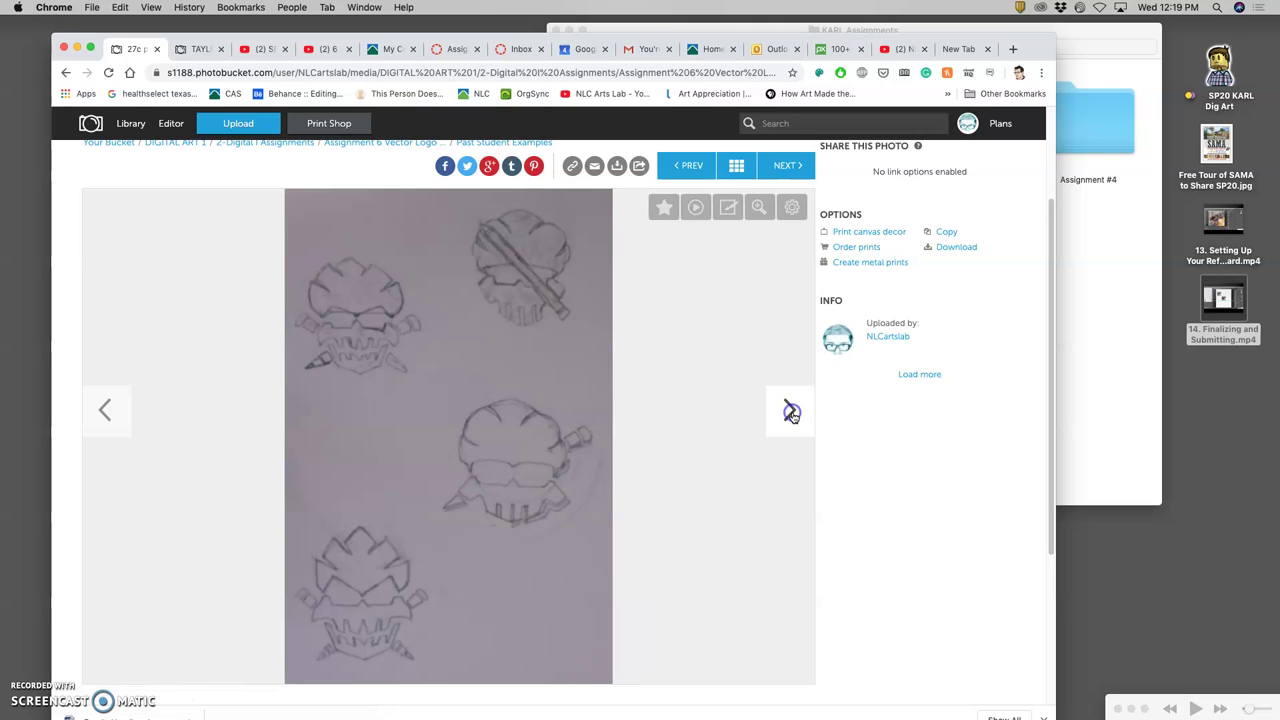
click(790, 412)
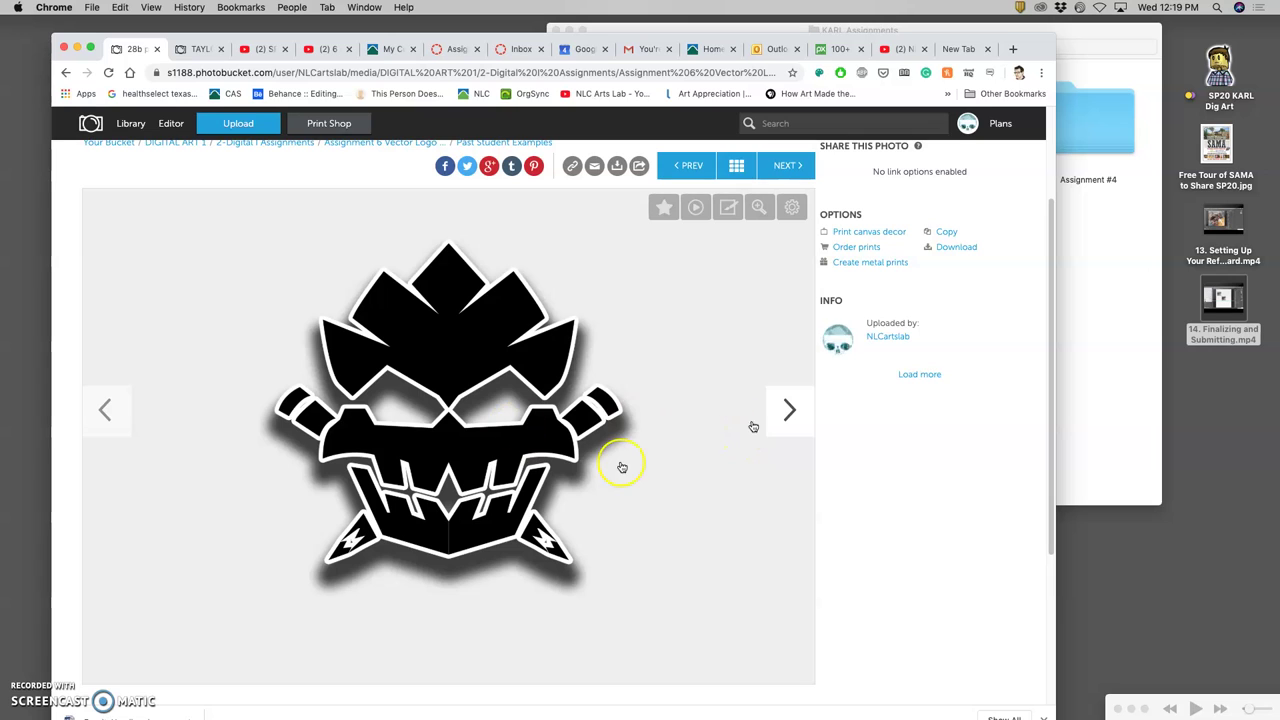
click(789, 412)
click(786, 419)
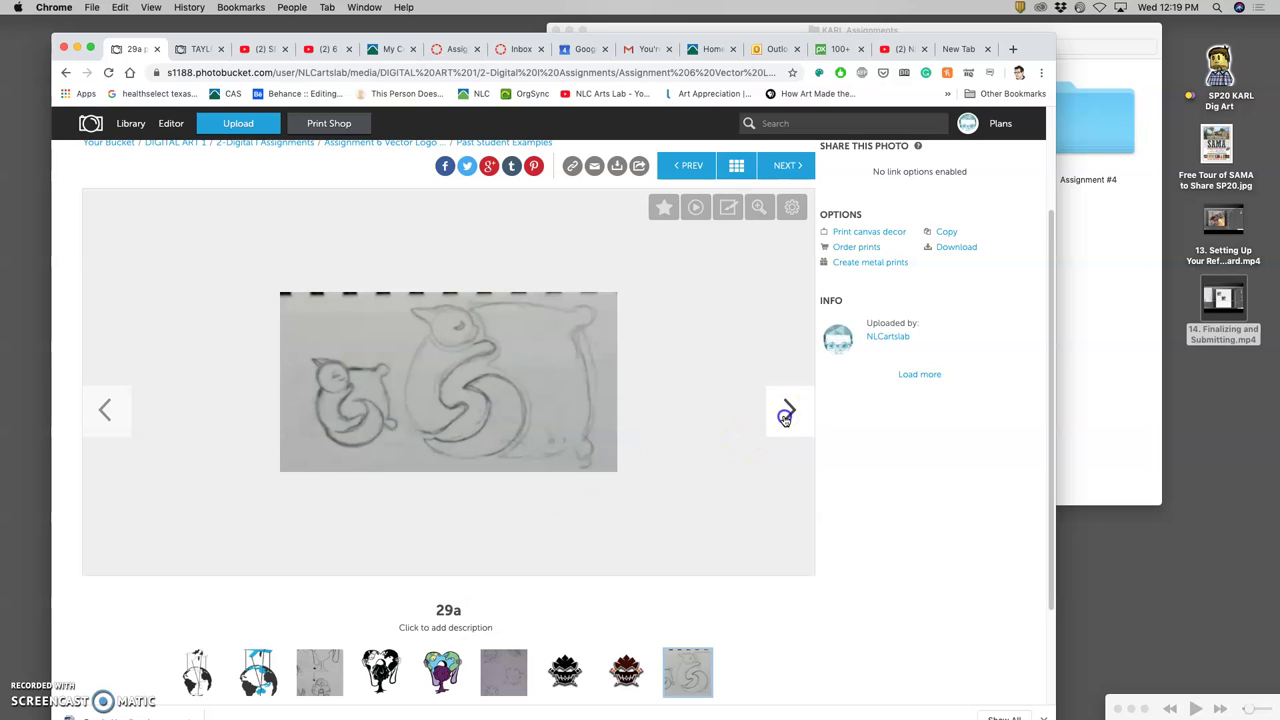
click(786, 419)
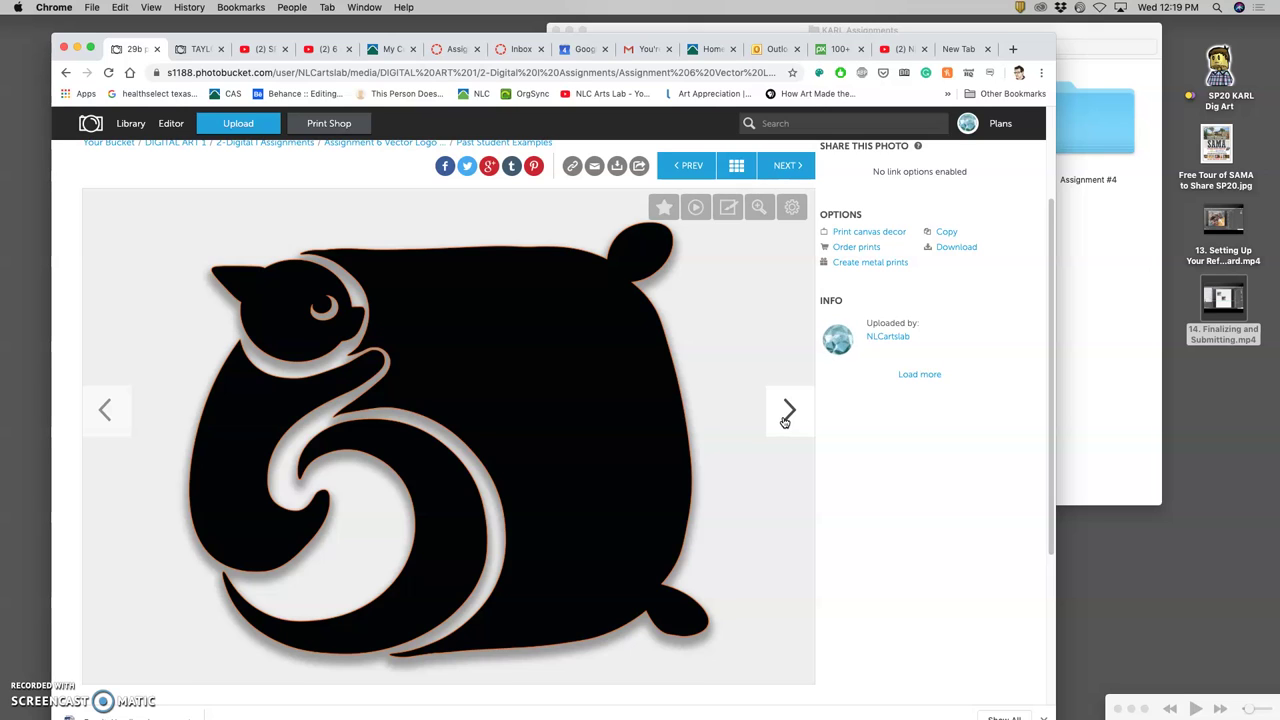
click(786, 419)
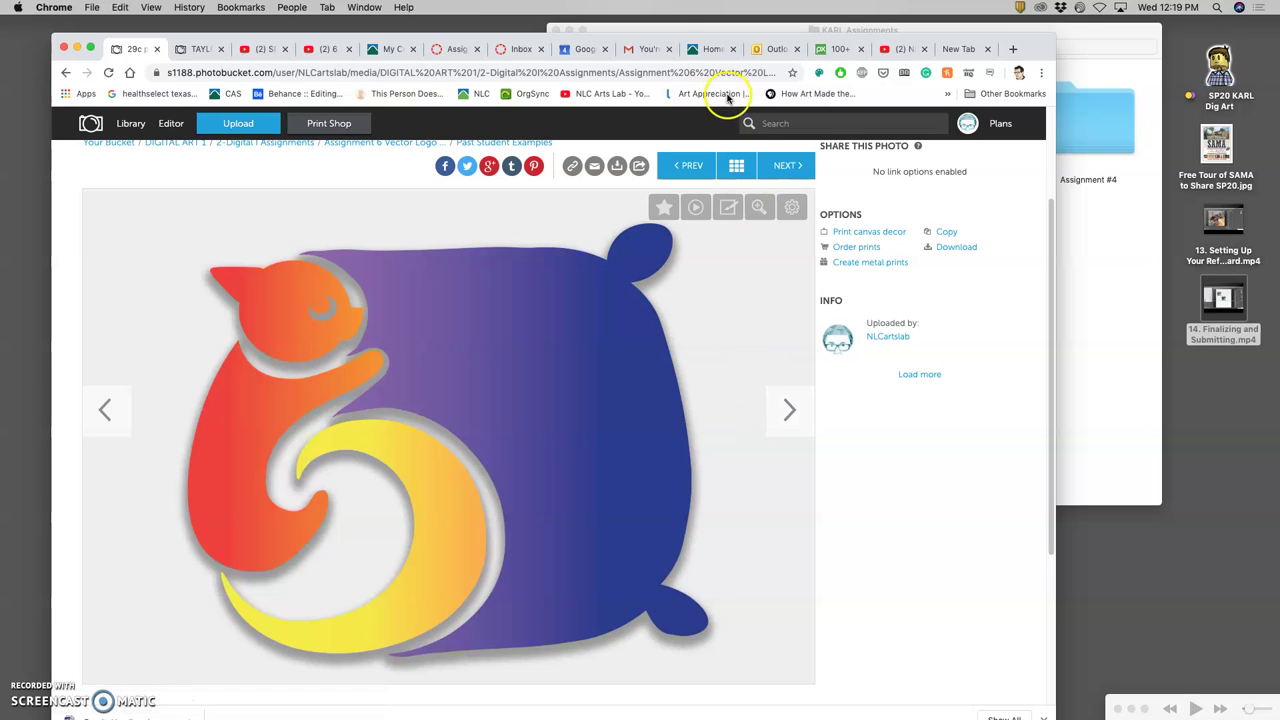
click(458, 50)
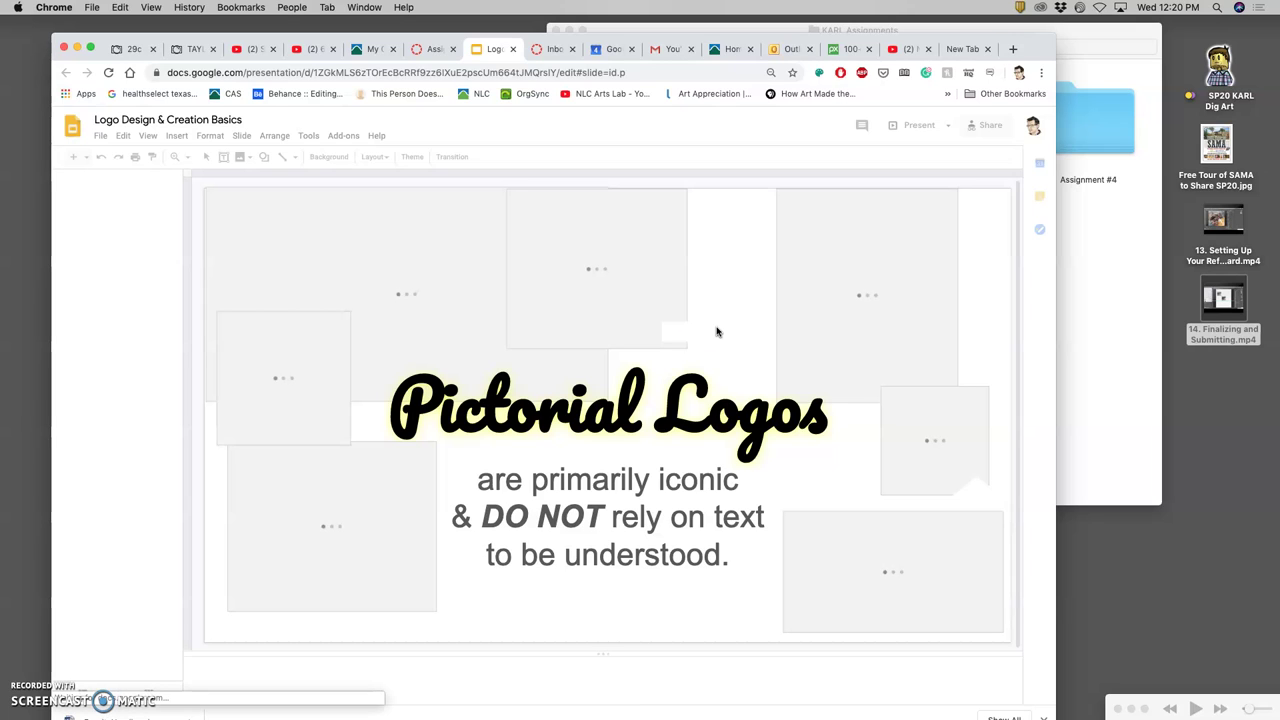
Open 'Logo Design & Creation Basics' on its Pictorial Logos slide with Twitter, Starbucks and Batman
click(669, 160)
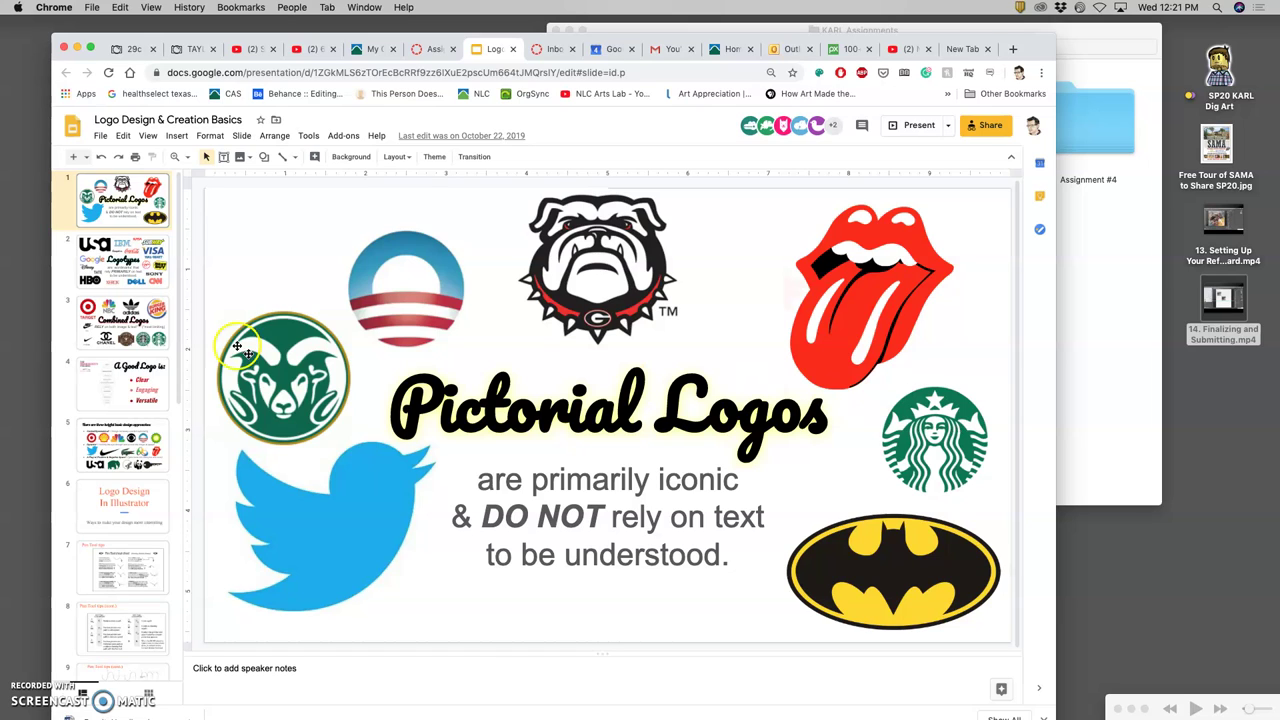
Go through the Logotypes slide to the Combined Logos slide featuring Target and Starbucks
click(115, 278)
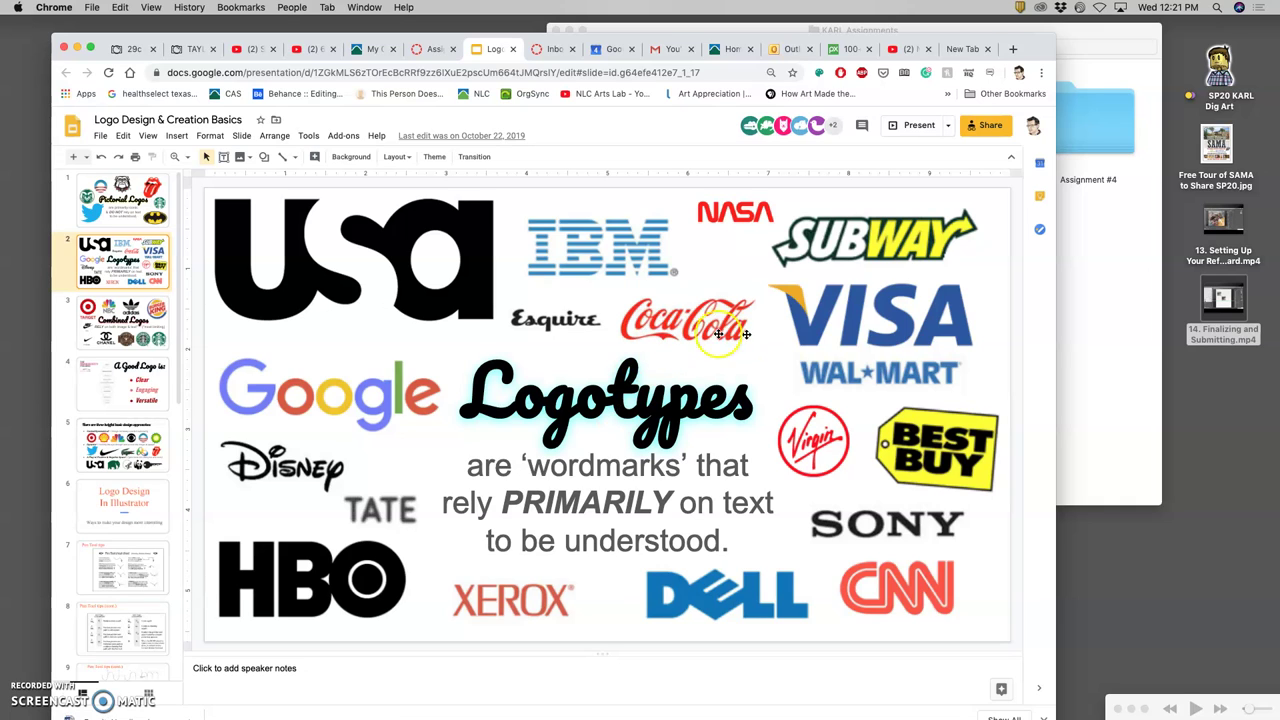
click(904, 319)
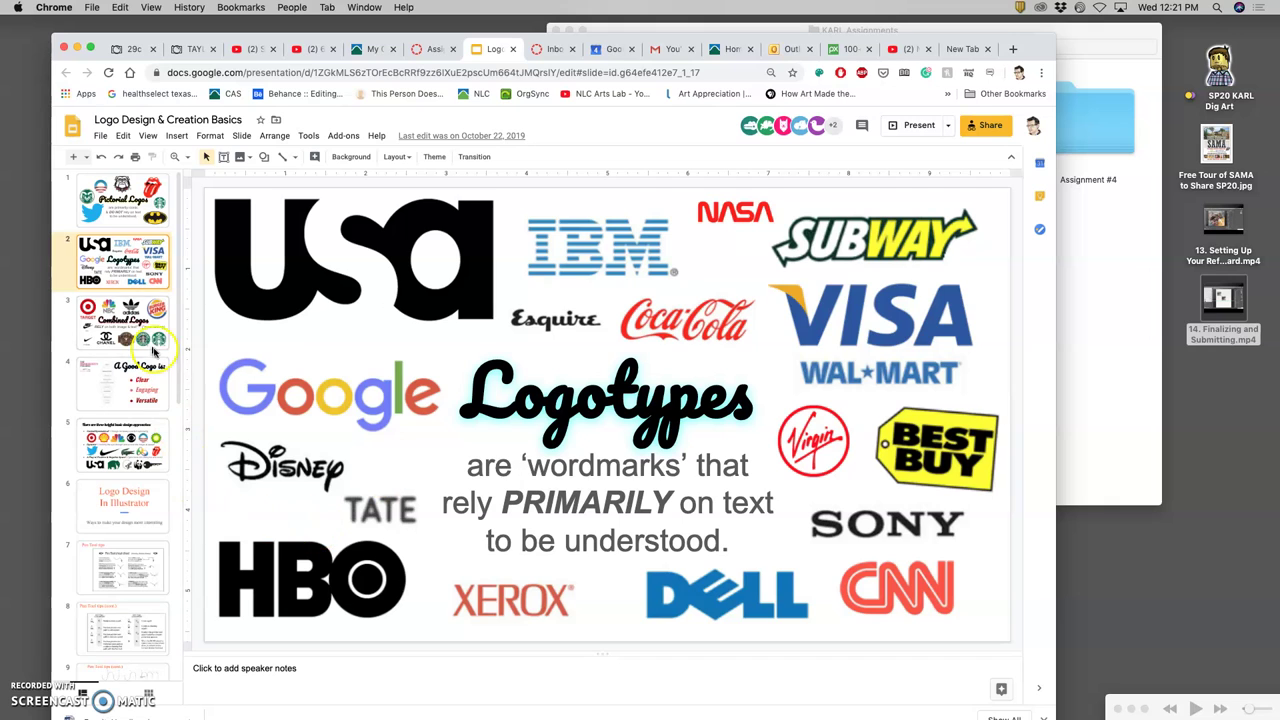
click(140, 335)
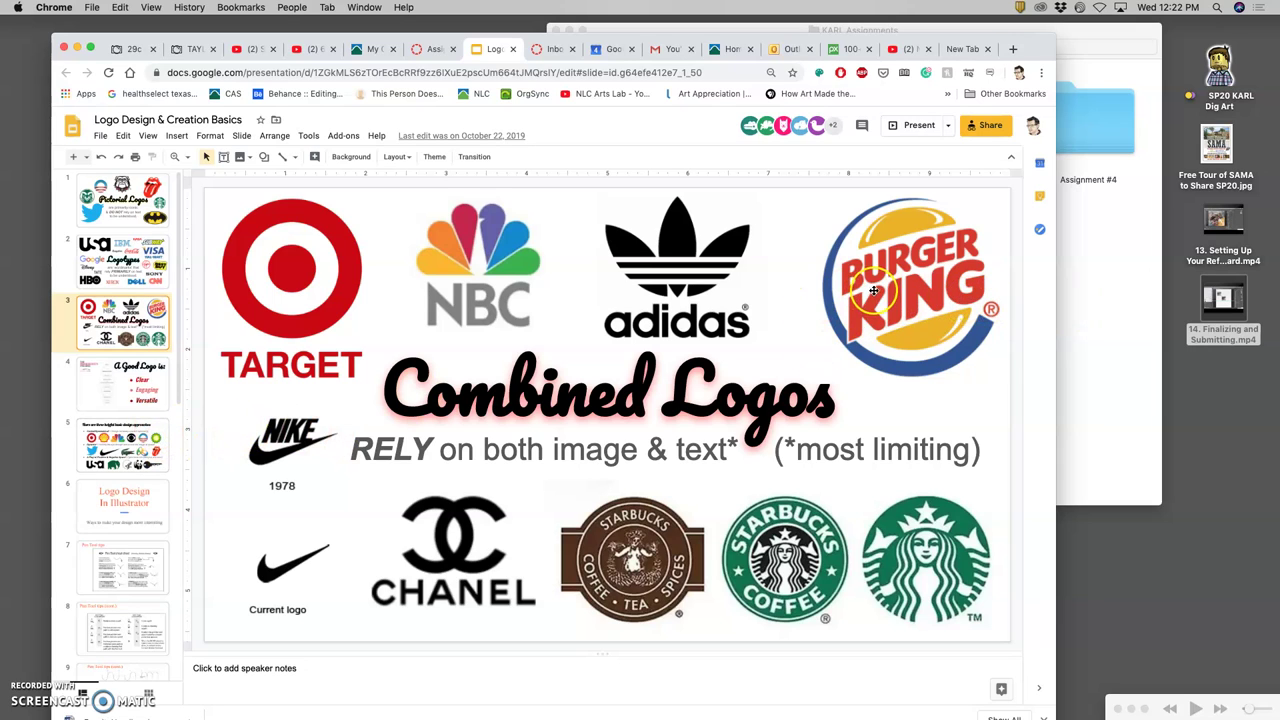
Show slide 4, 'A Good Logo is: Clear, Engaging, Versatile'
click(124, 377)
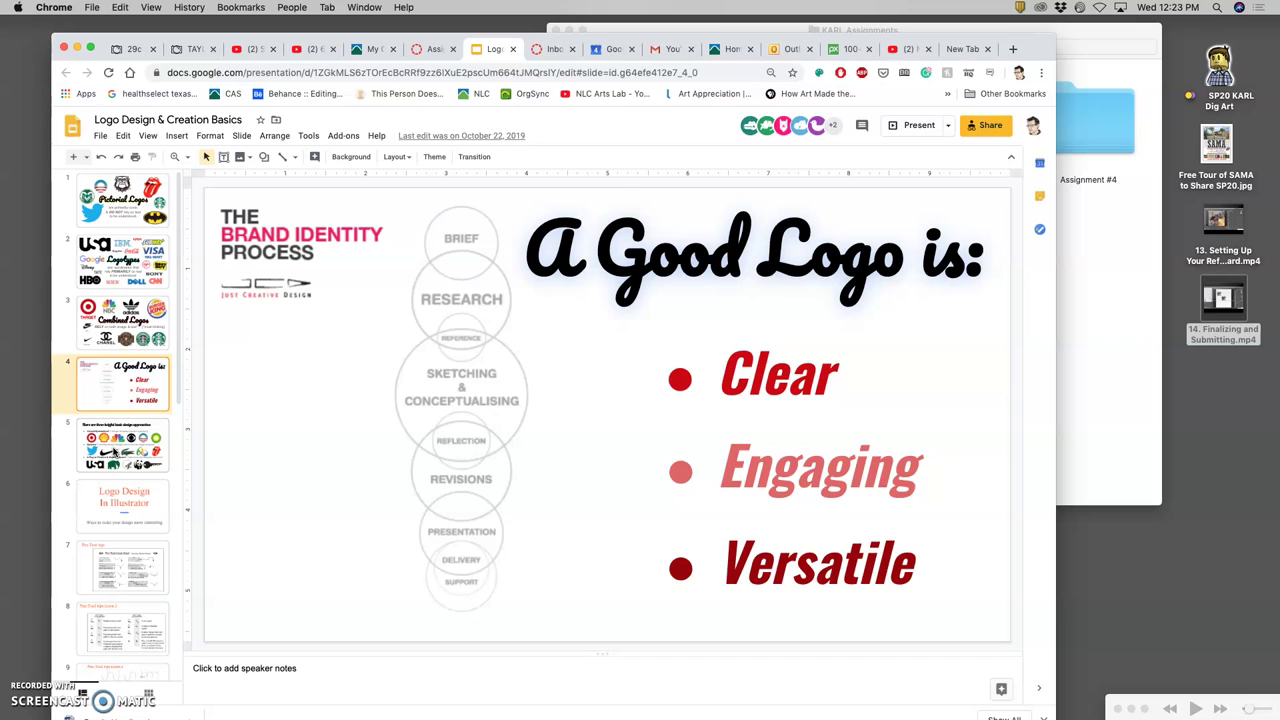
Show slide 5 on Central/Symmetrical, Dynamic, and Positive & Negative Space approaches
click(114, 451)
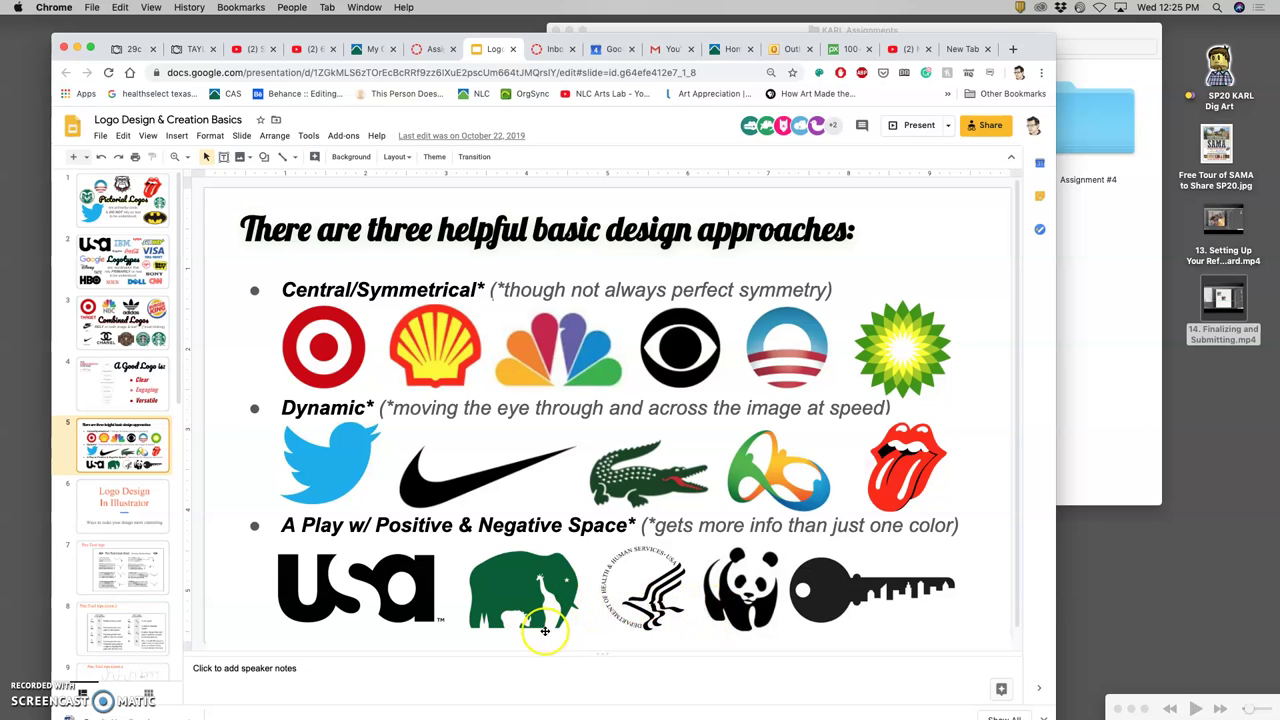
Pass the Logo Design In Illustrator slide to reach slide 7's Pen Tool cheat-sheet
click(119, 495)
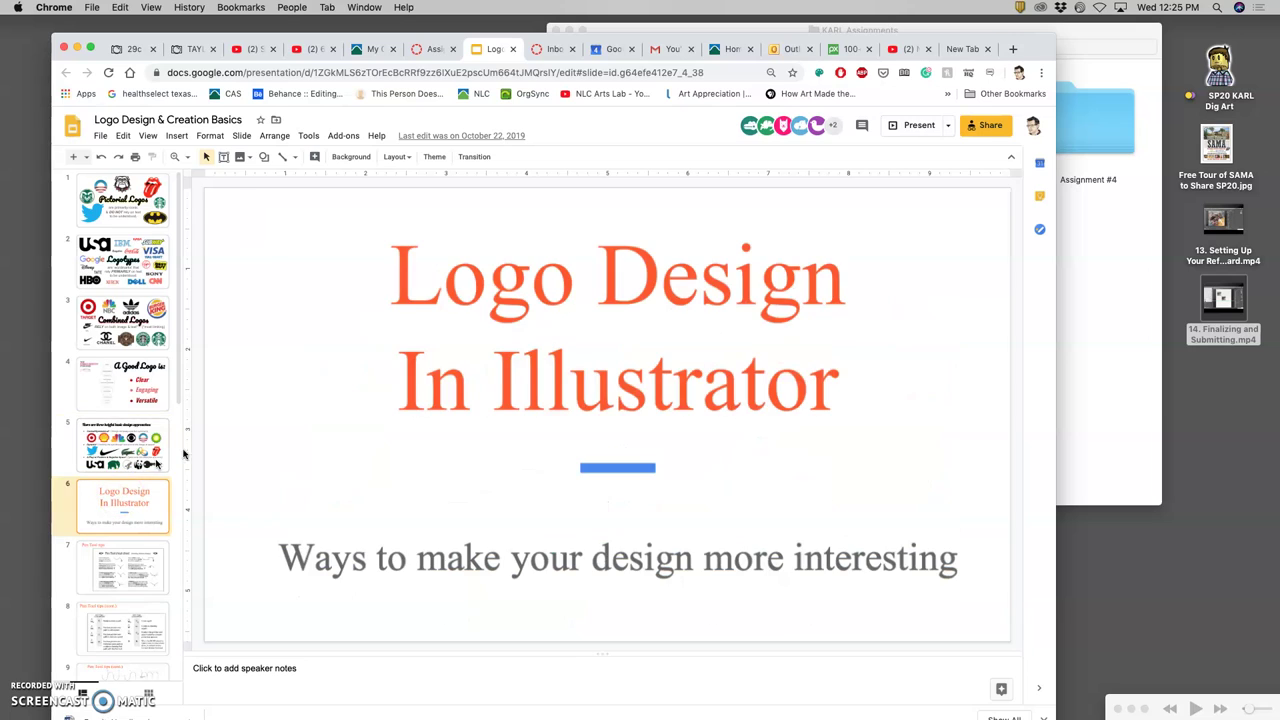
click(152, 570)
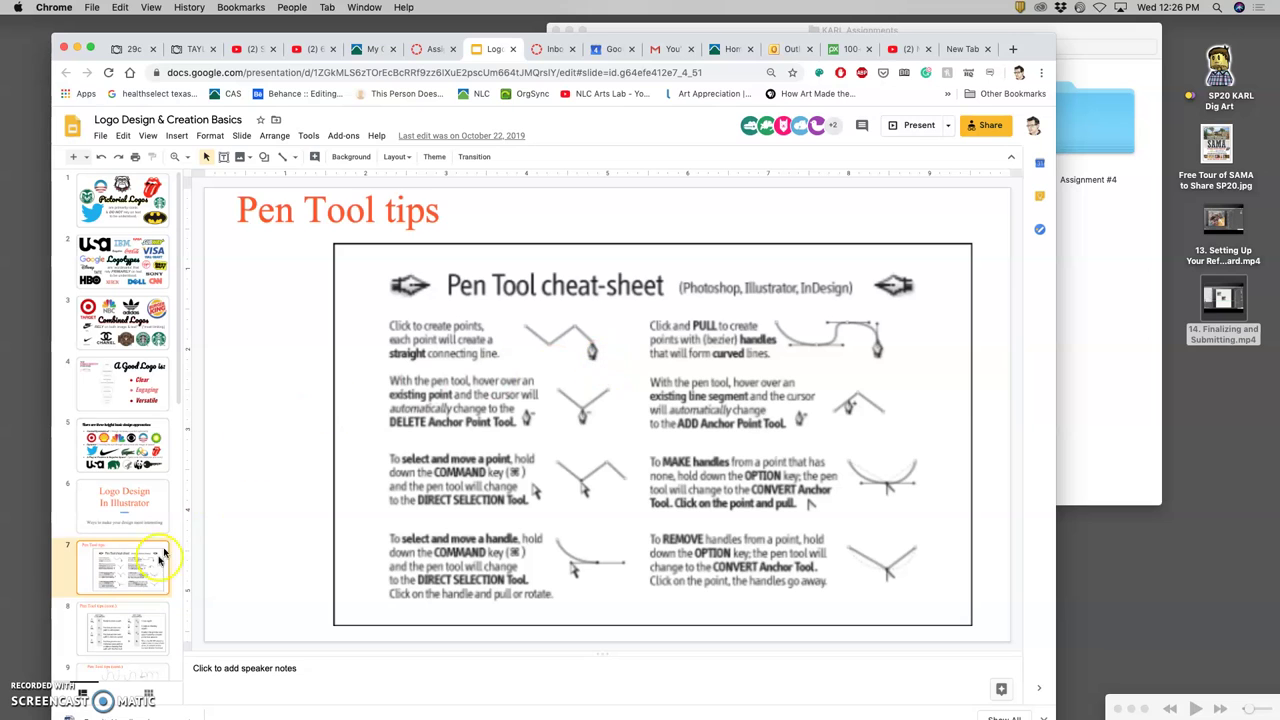
Step through Pen Tool tips (cont.) and the pen-path diagrams to slide 10, Width Tool
click(118, 620)
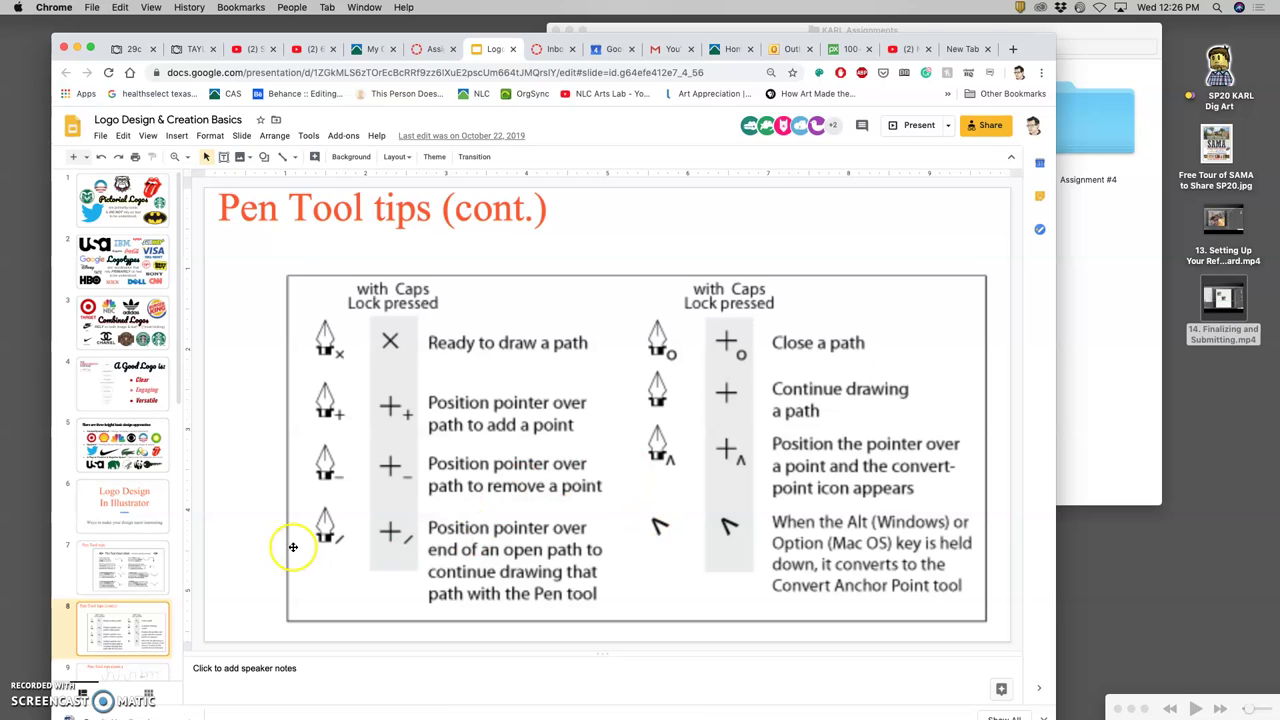
click(130, 672)
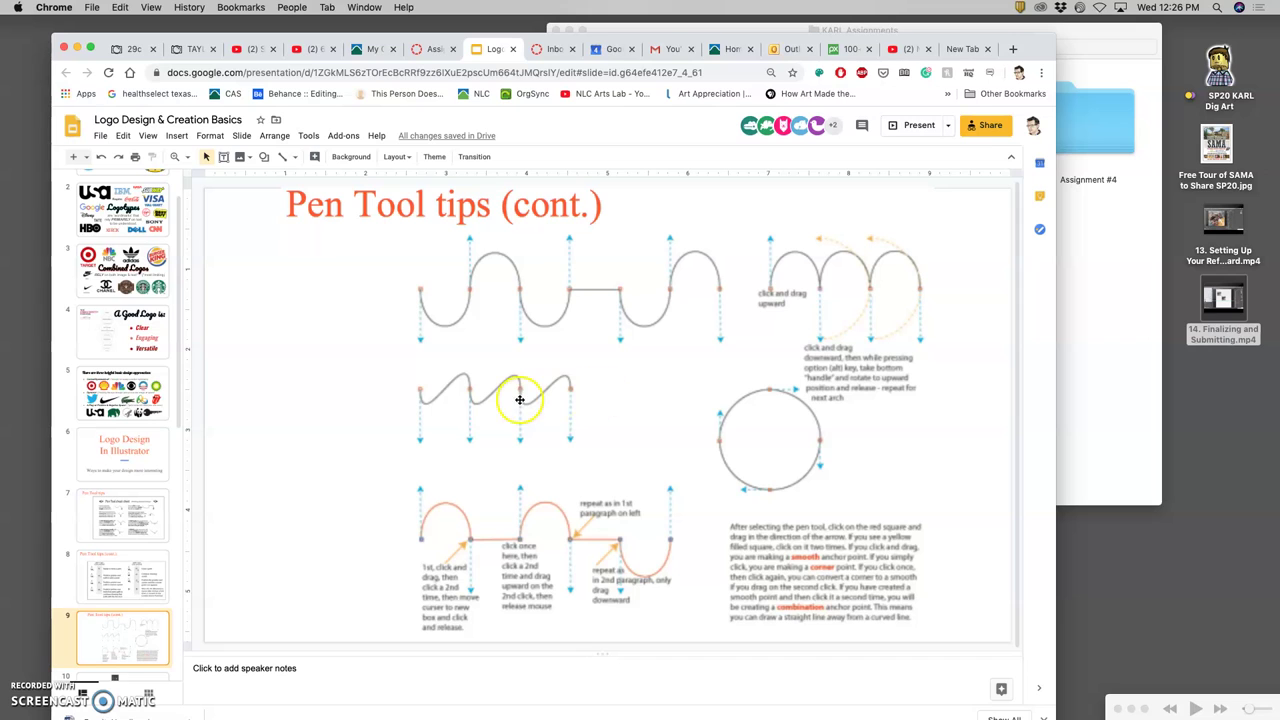
scroll(177, 404, down, 5)
click(153, 455)
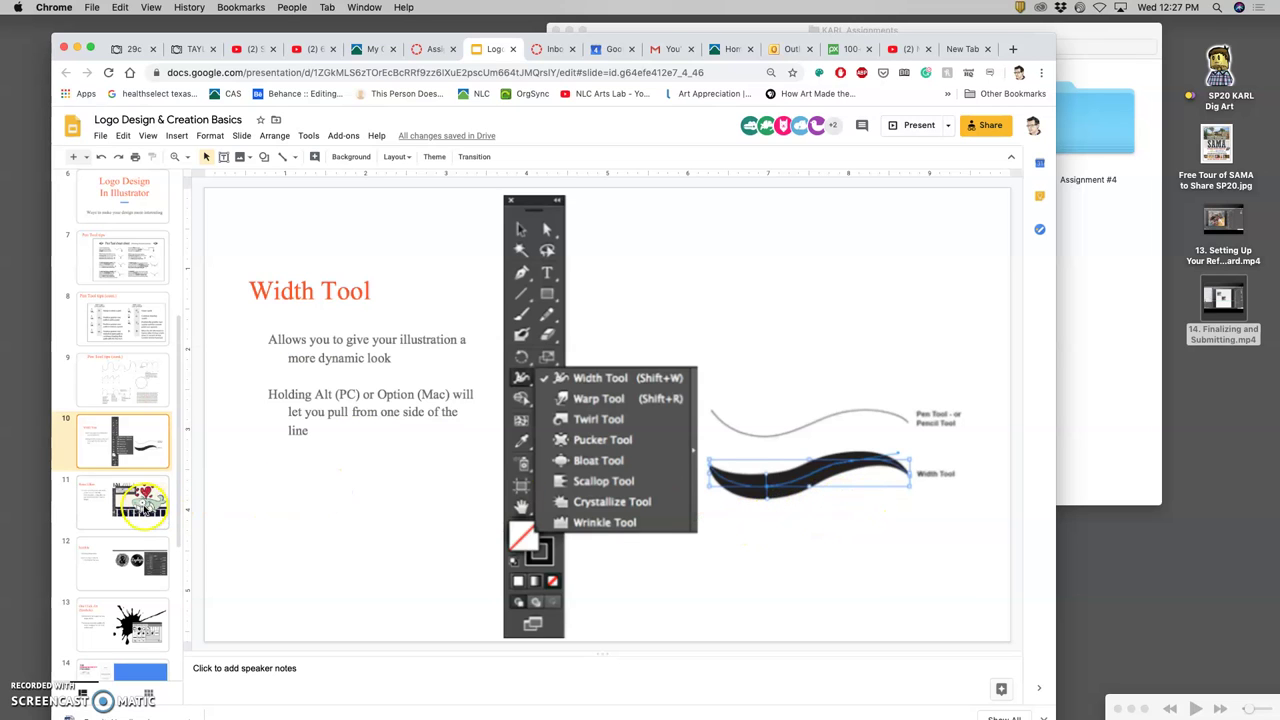
Advance through Retro Effect, Scribble and One Click Art (Symbols) to the Illustrator tips divider
click(140, 503)
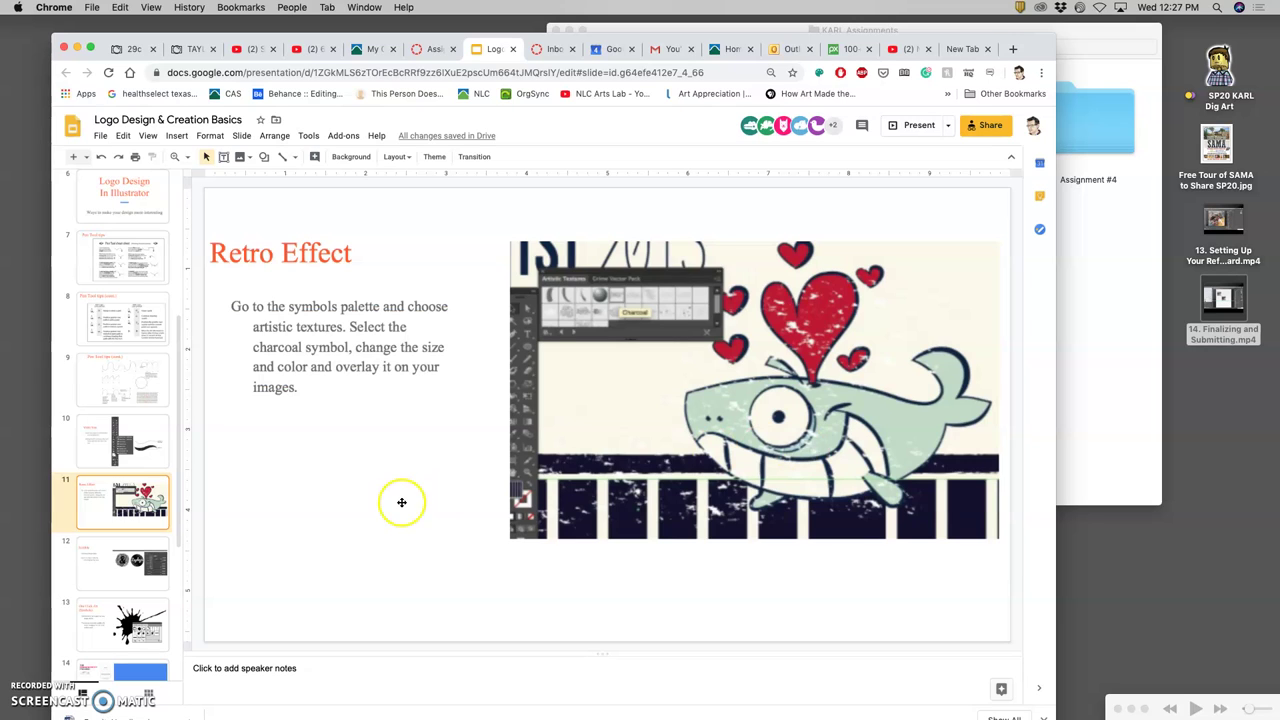
click(150, 572)
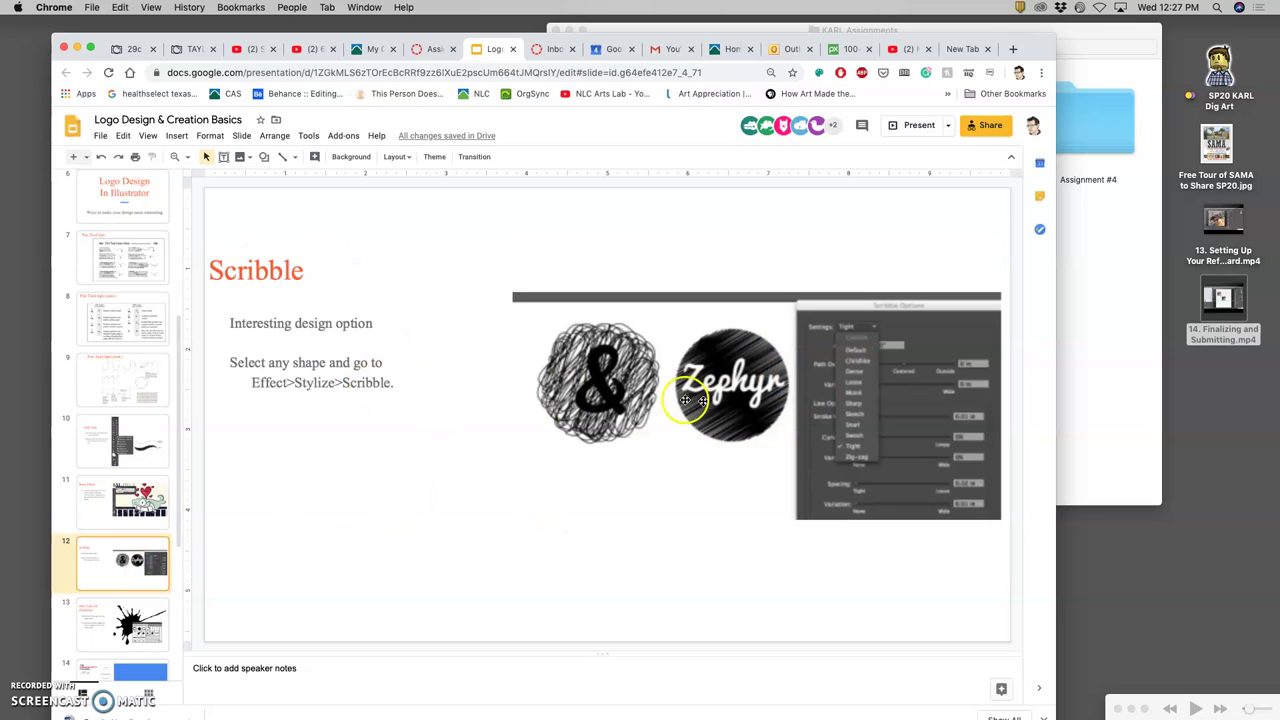
click(143, 630)
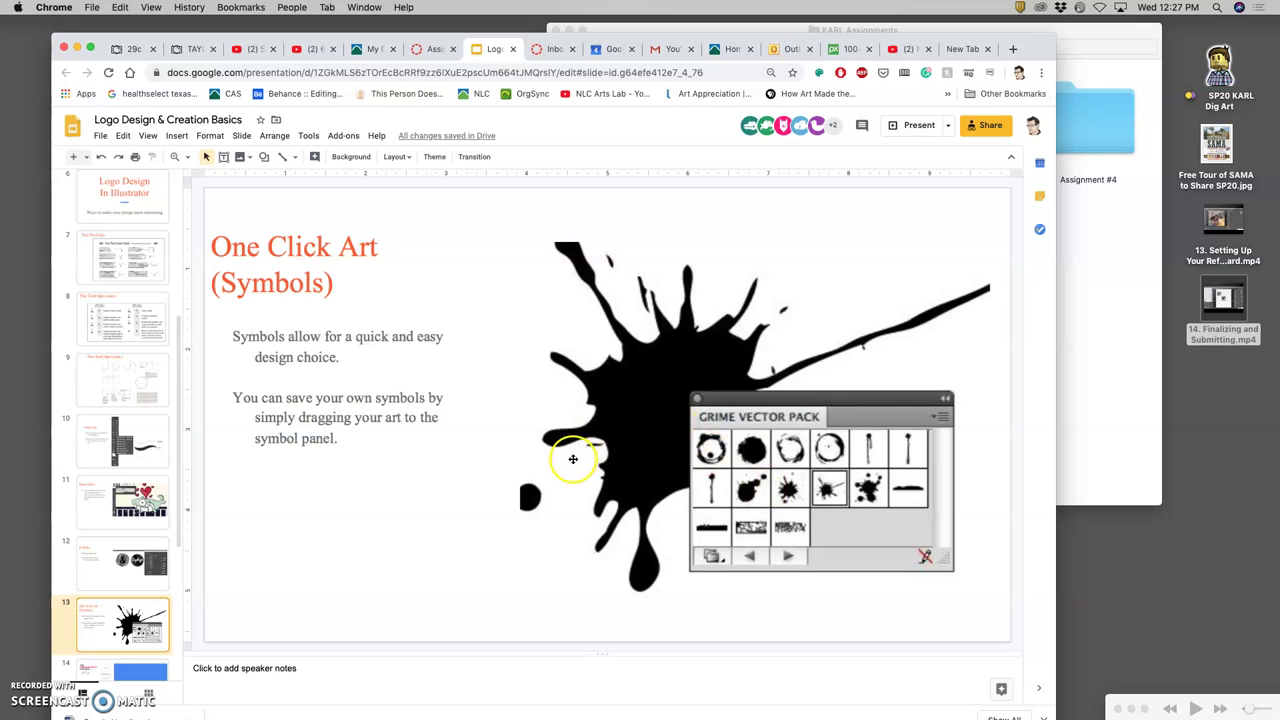
scroll(150, 510, down, 4)
click(147, 524)
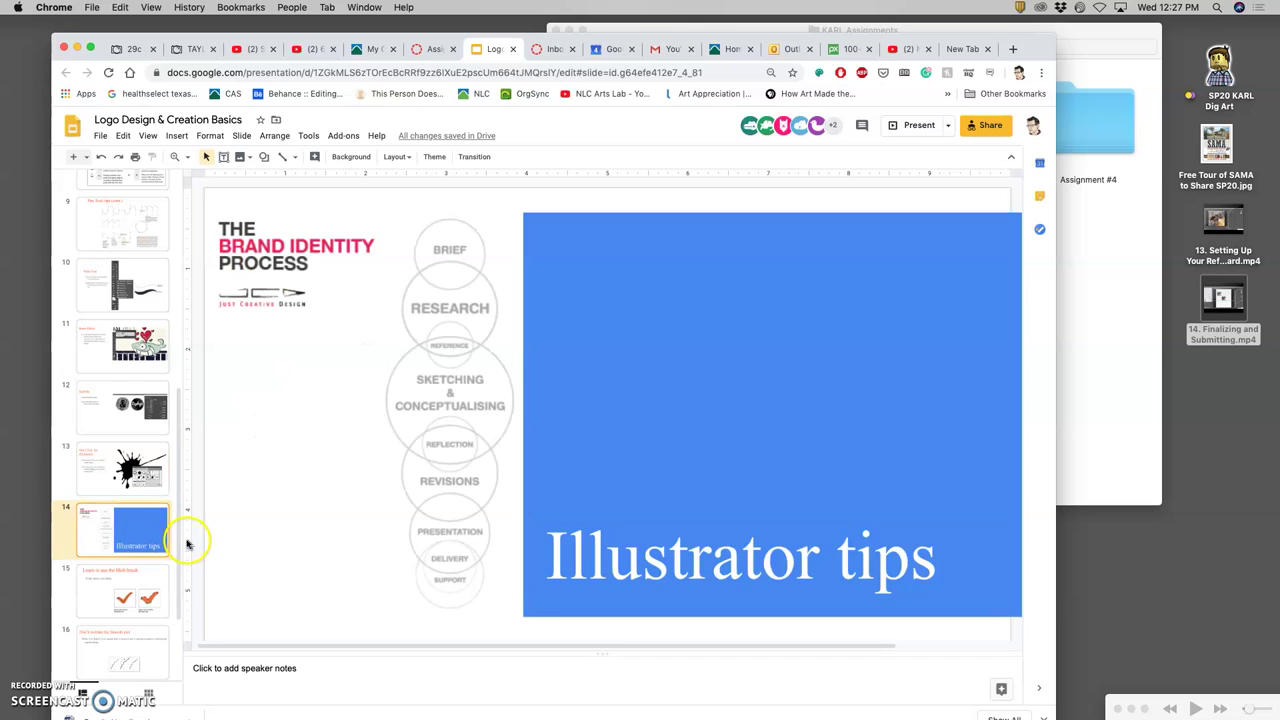
Show the 'Learn to use the Blob brush' slide, then advance to 'Don't overuse the Smooth tool'
click(155, 582)
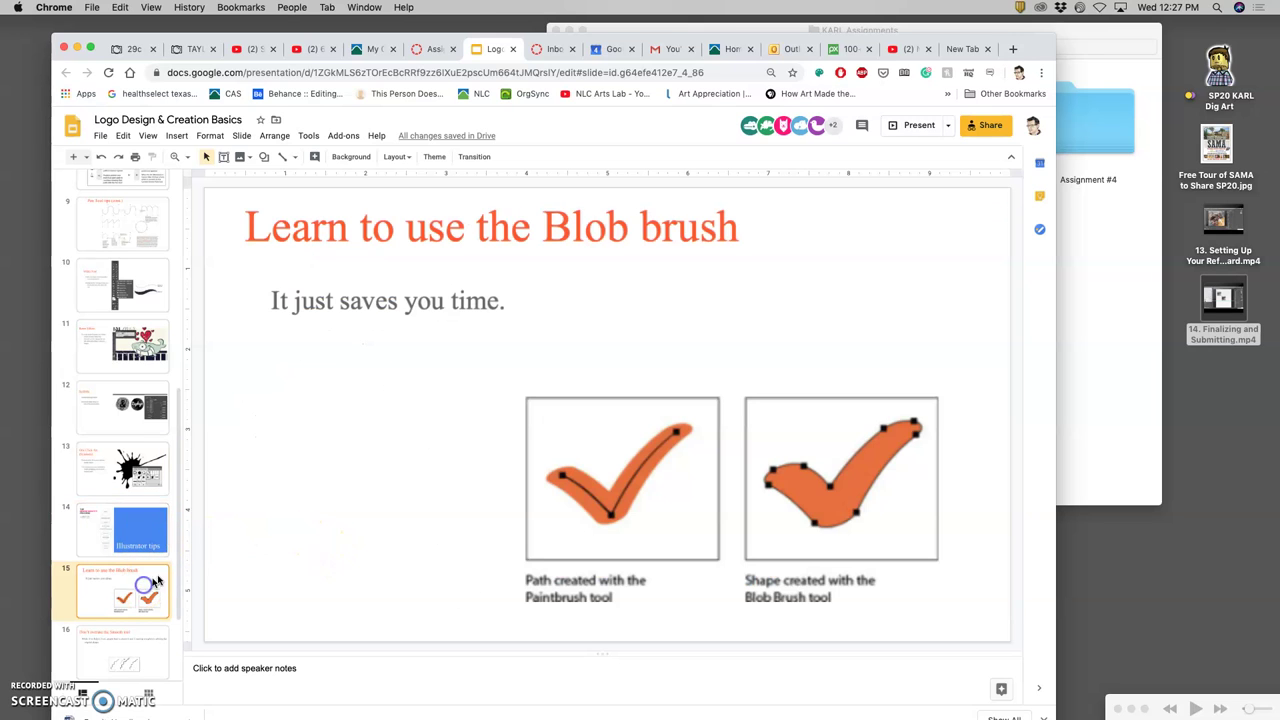
click(275, 532)
key(Down)
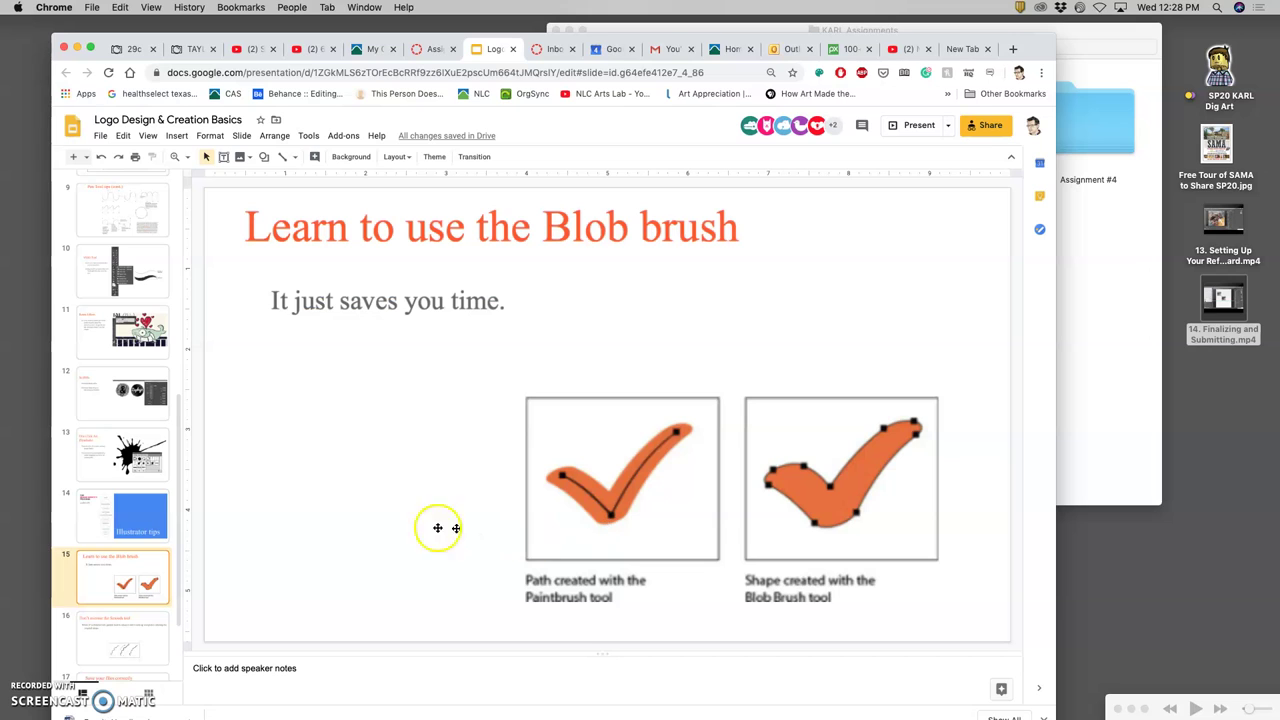
Scroll the filmstrip down and open slide 17, 'Save your files correctly'
click(140, 632)
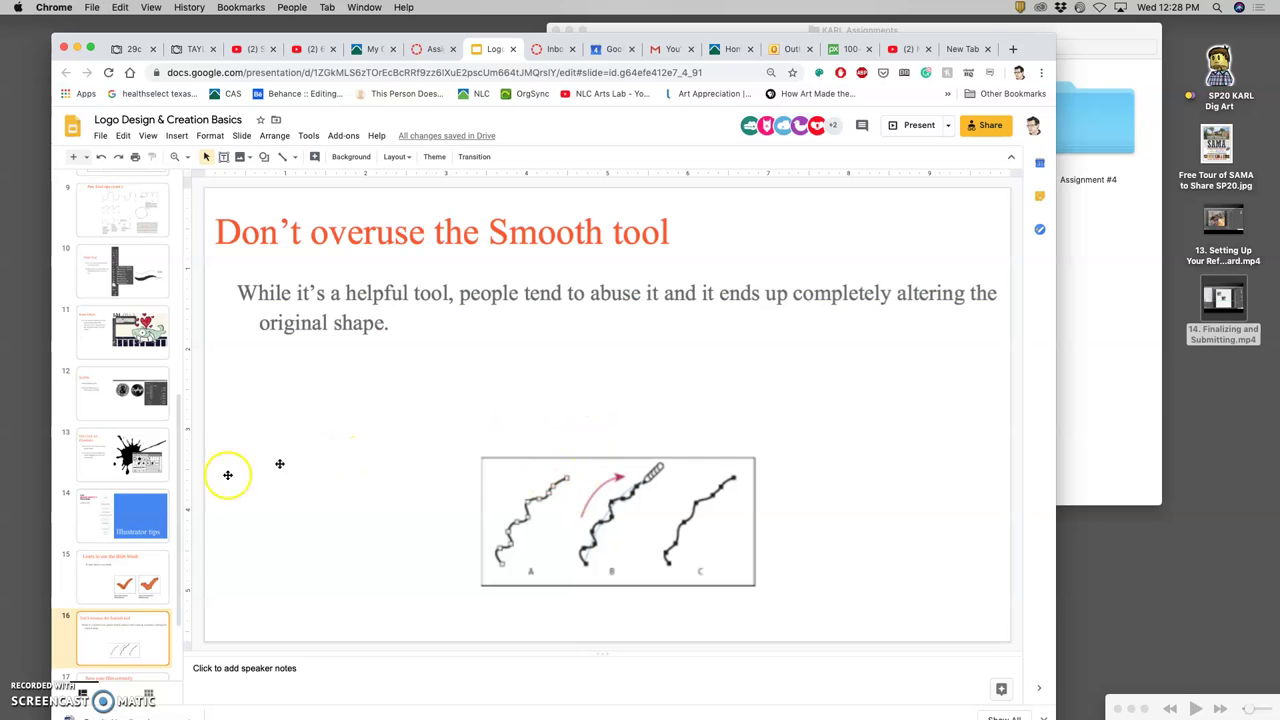
drag(183, 480, 177, 543)
click(142, 585)
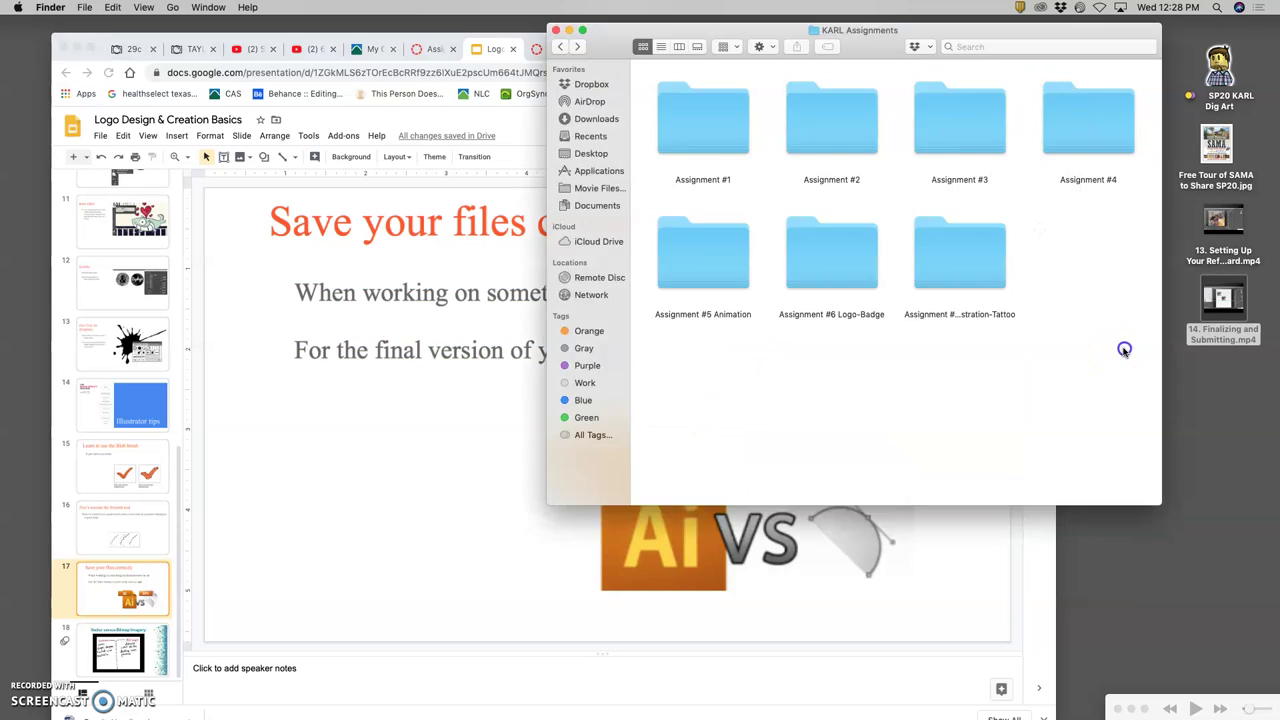
Open the Assignment #6 Logo-Badge folder, select tiger-1582182.ai, and bring its Illustrator document forward
click(1122, 351)
click(856, 276)
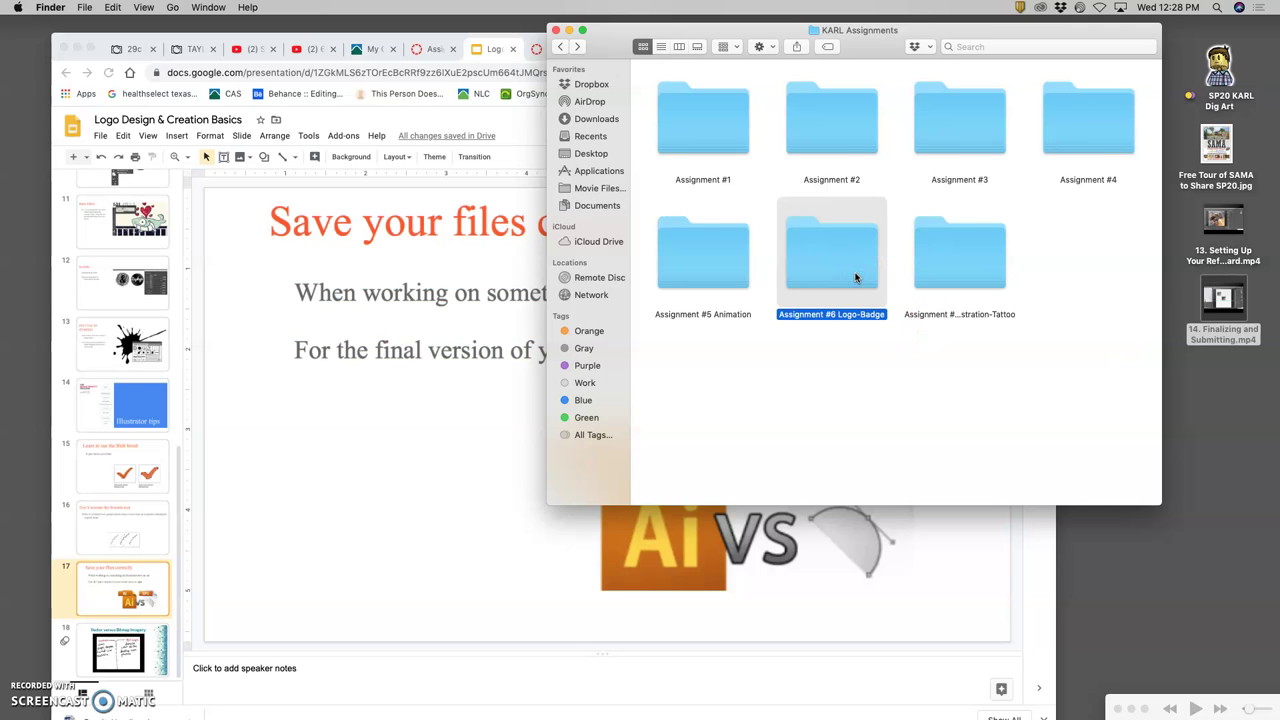
double_click(856, 276)
scroll(894, 343, down, 2)
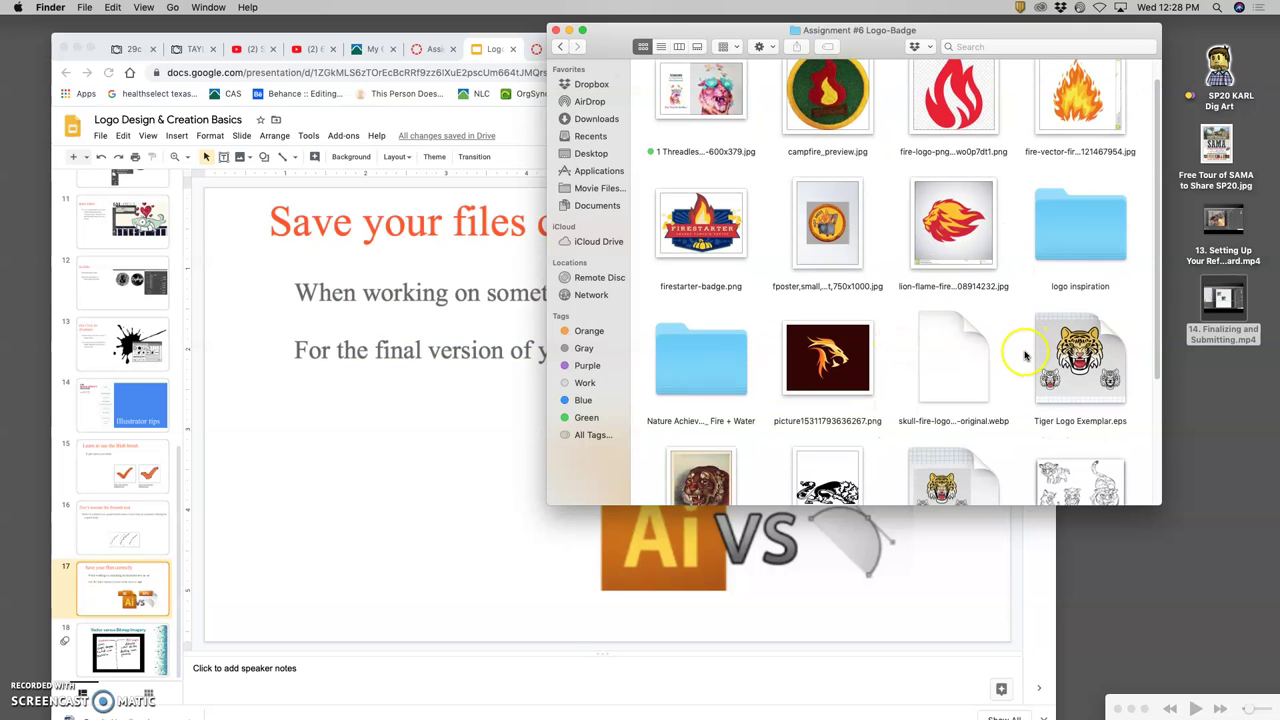
scroll(1024, 355, down, 3)
click(955, 340)
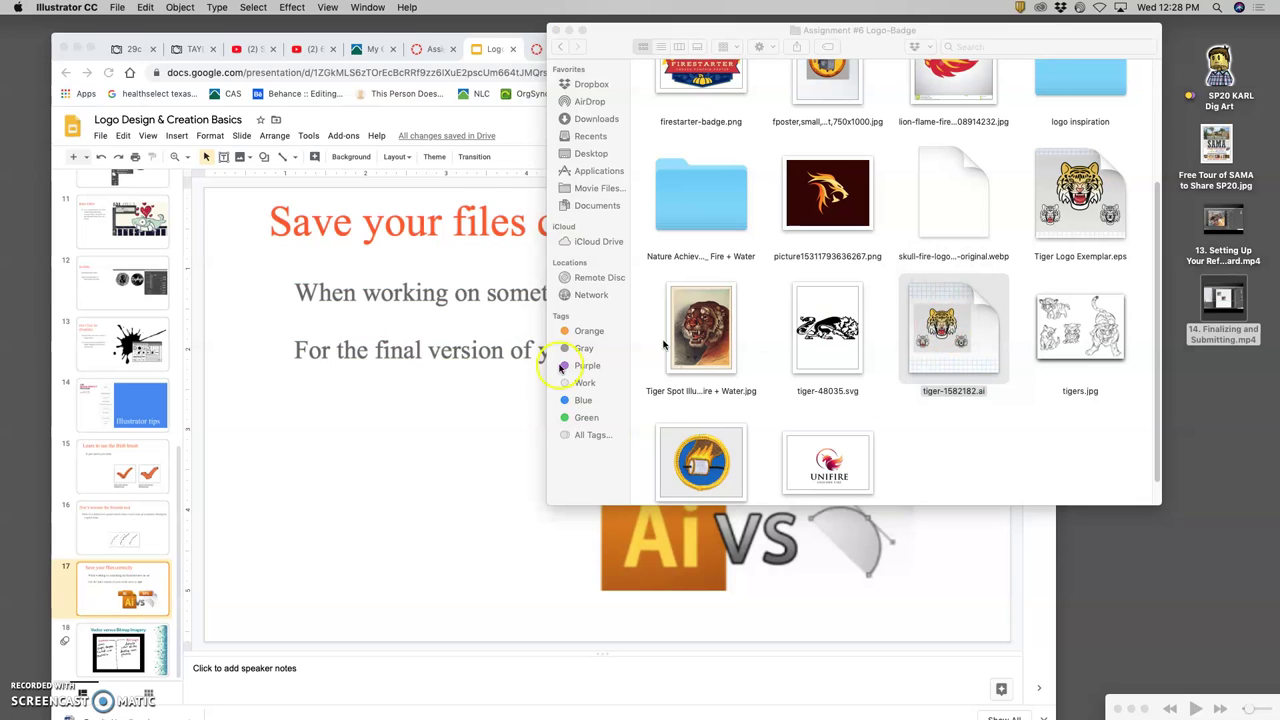
click(434, 430)
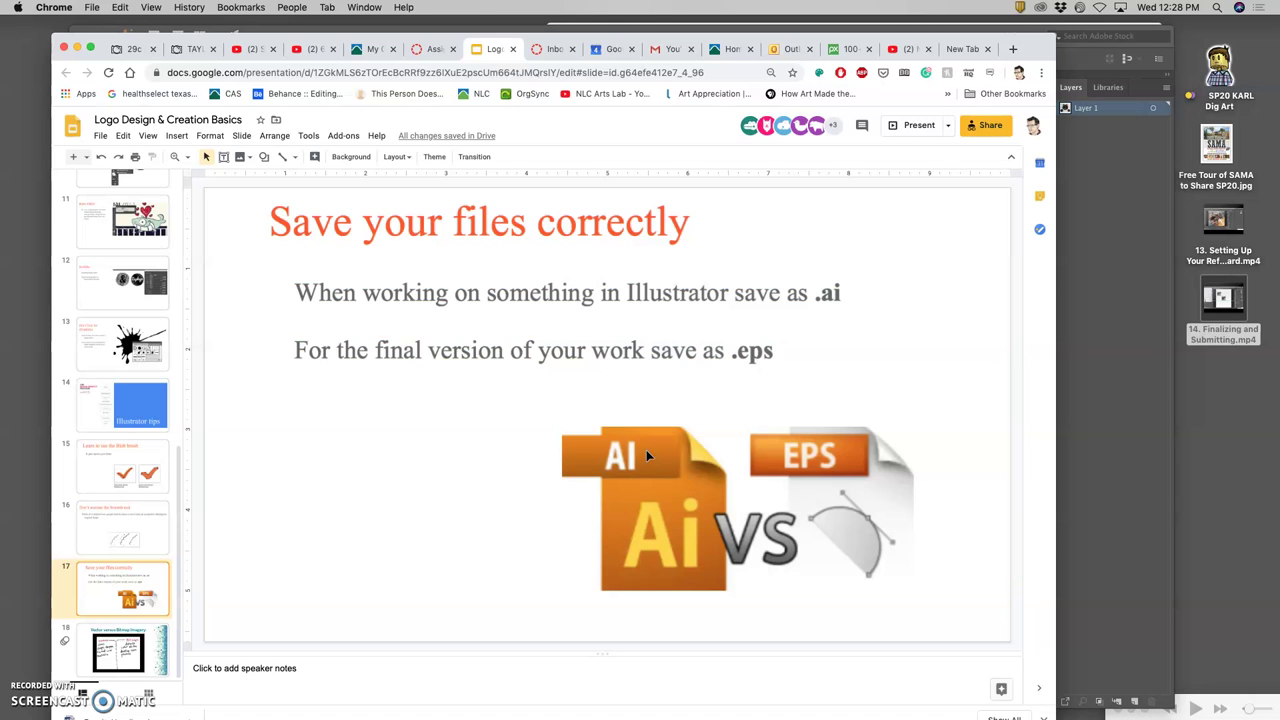
click(1117, 377)
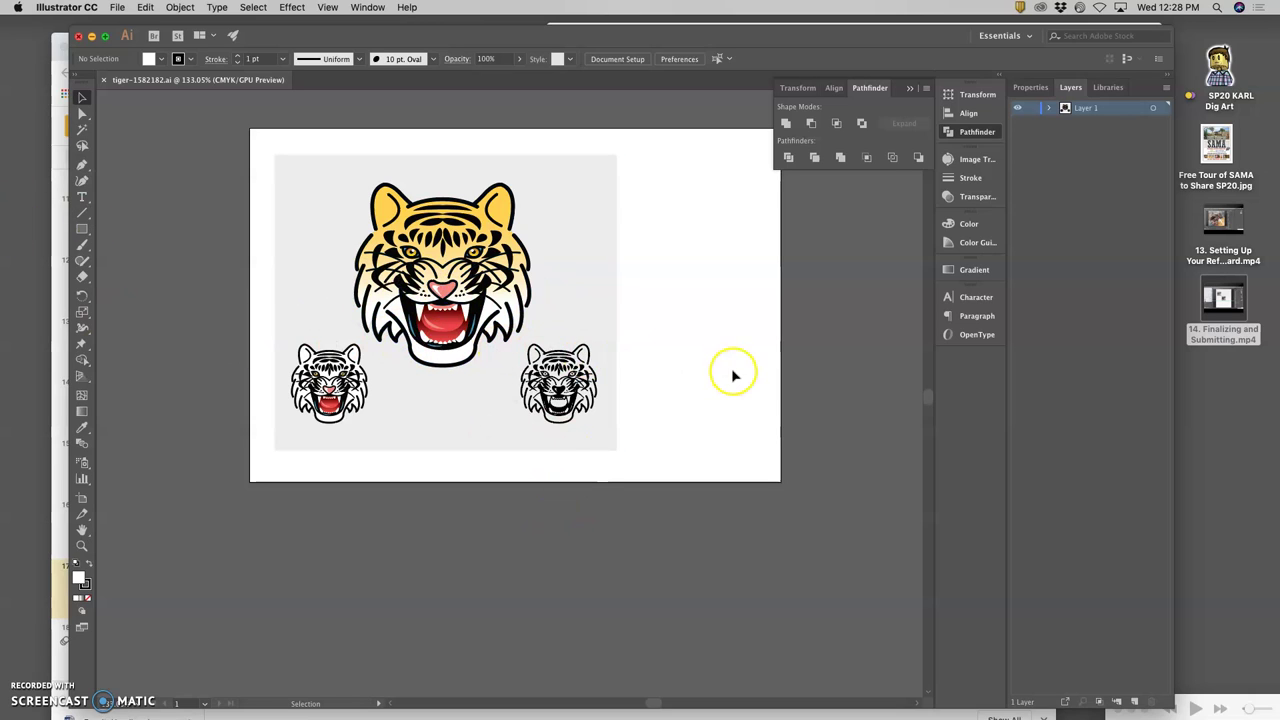
key(super+equal)
key(super+equal)
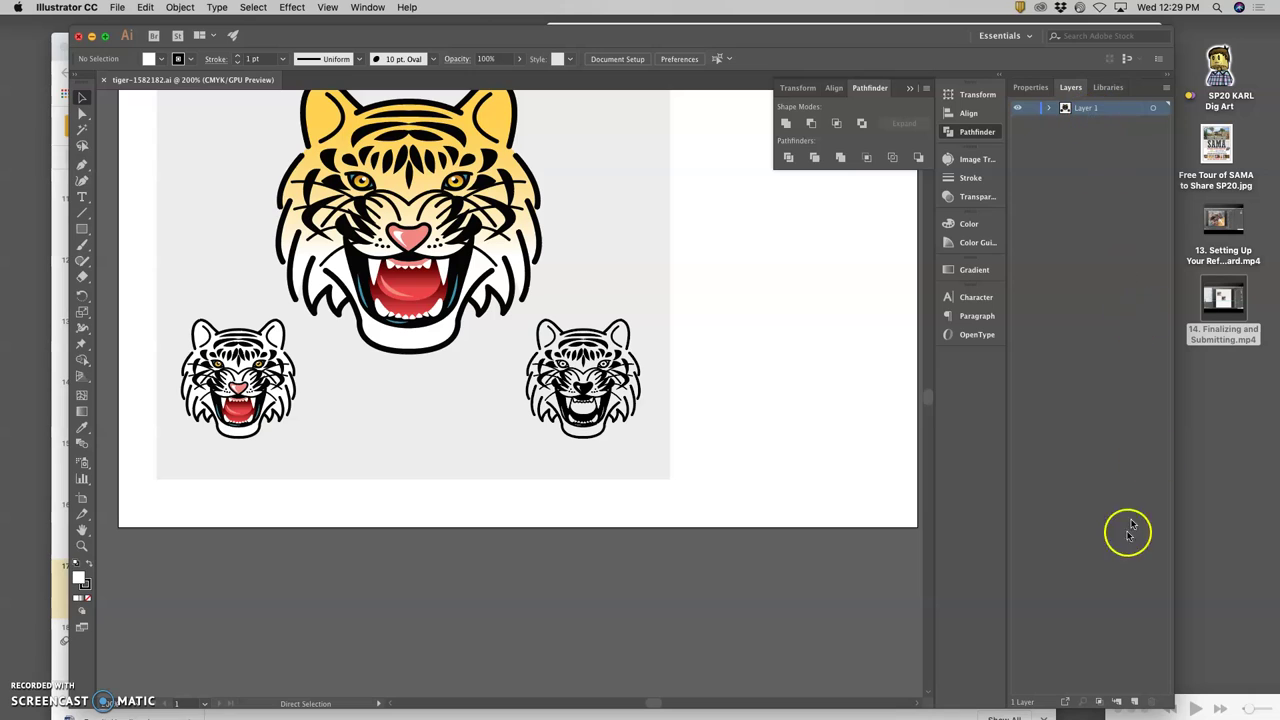
click(1135, 700)
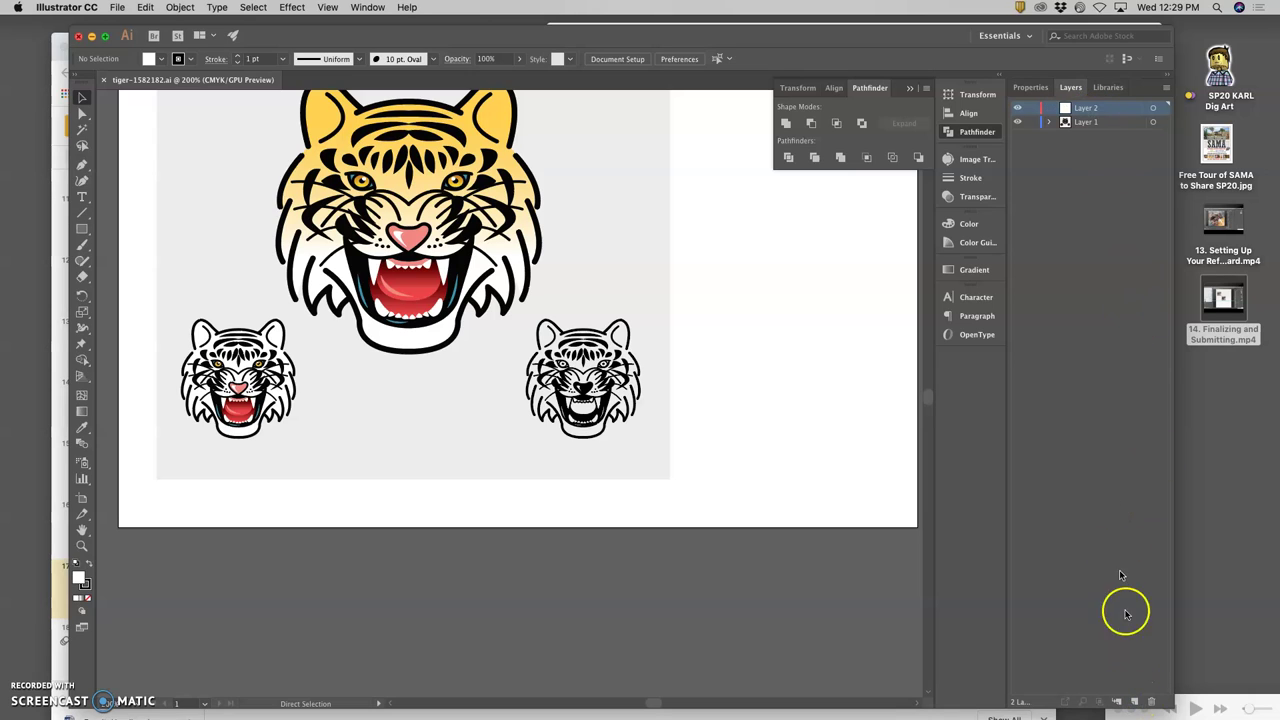
click(1134, 701)
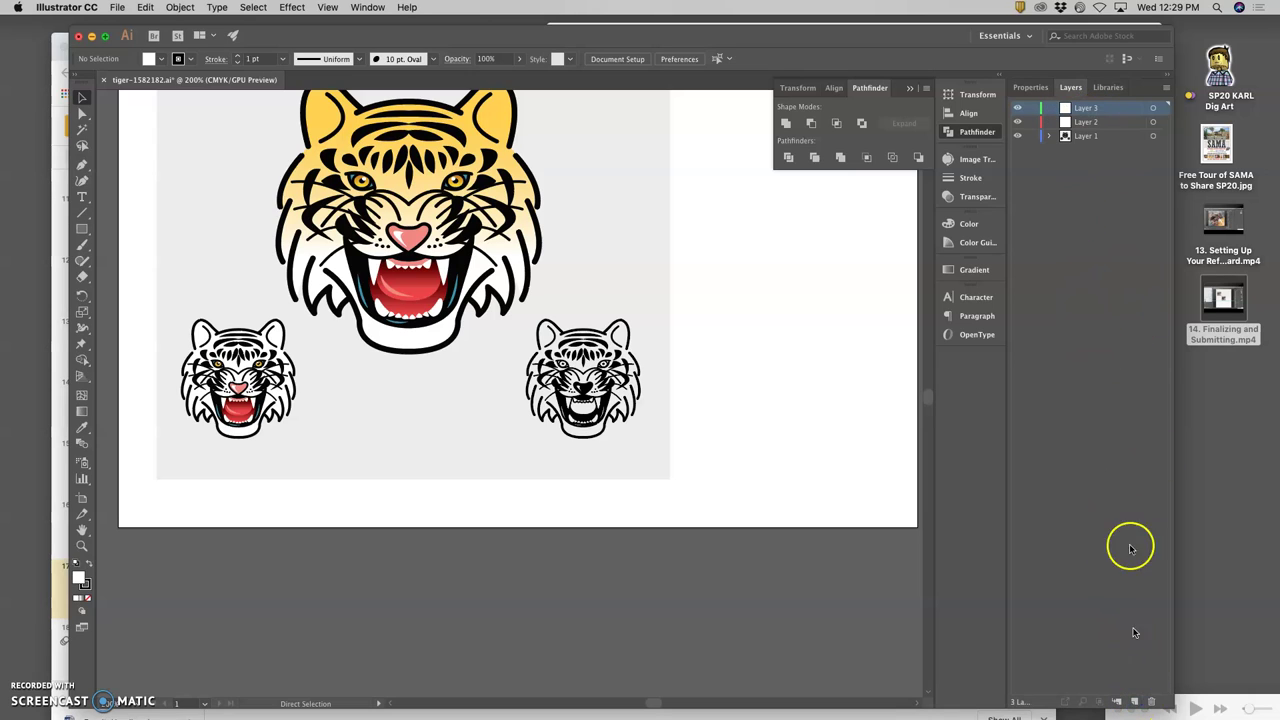
click(1040, 155)
click(1152, 109)
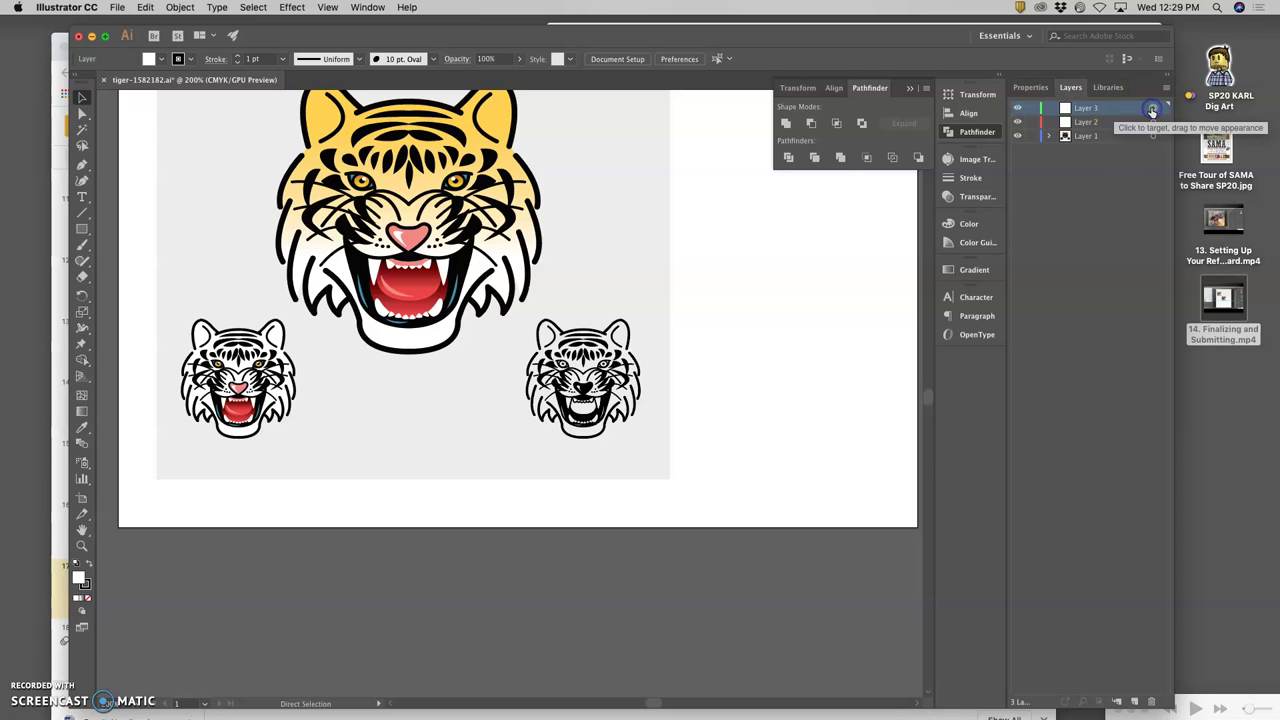
drag(1153, 112, 1153, 703)
shift+click(1086, 121)
drag(1100, 110, 1153, 704)
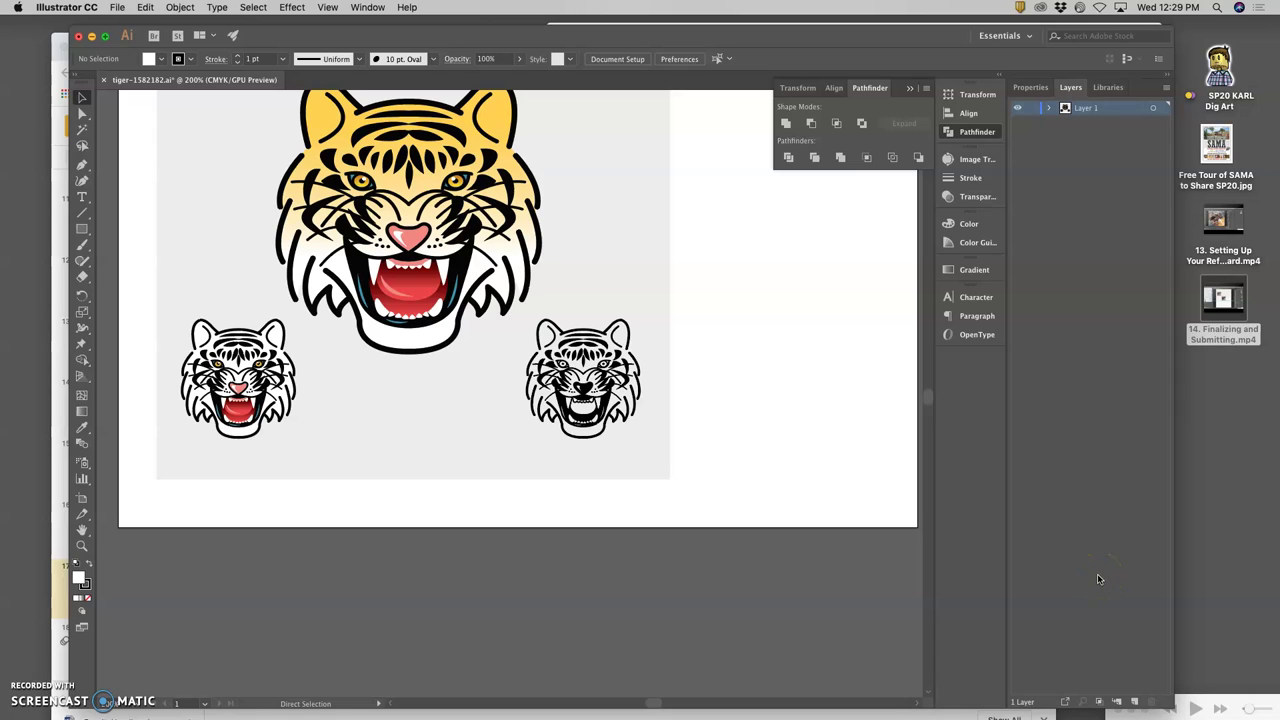
In Layer 1, hide the other tiger groups and the grey background, leaving only the line-art tiger
click(1048, 108)
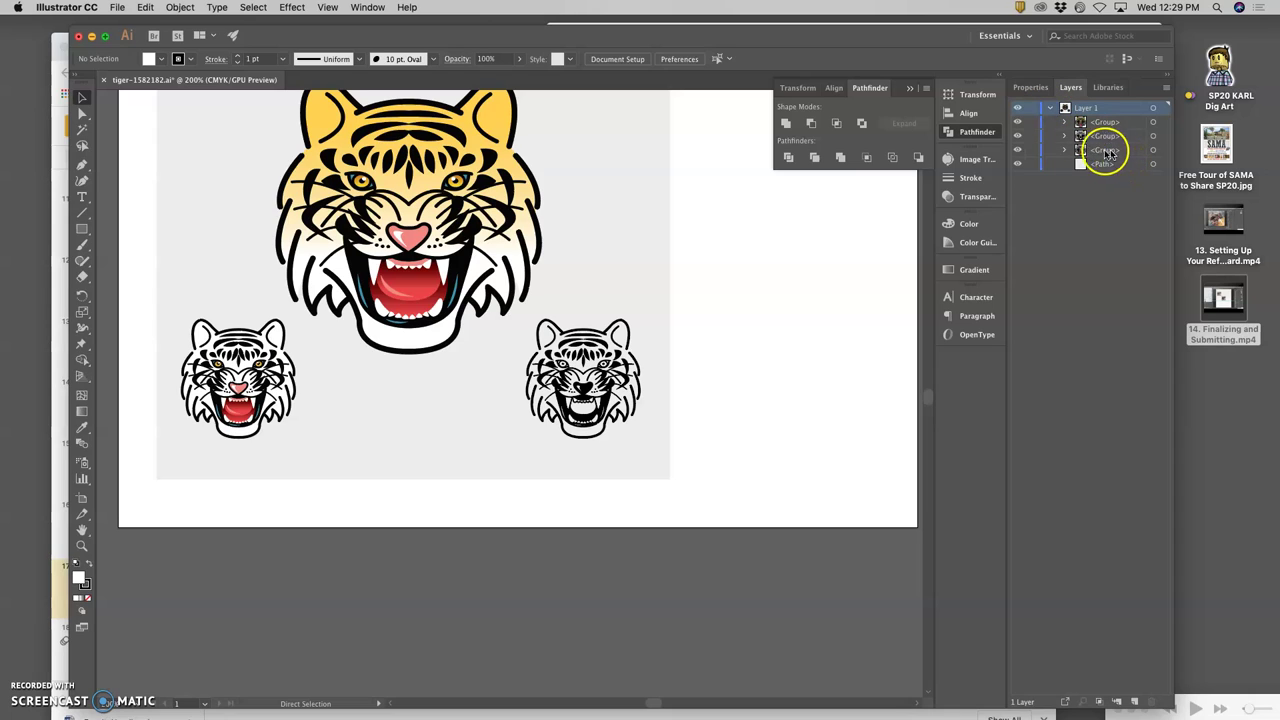
click(1065, 152)
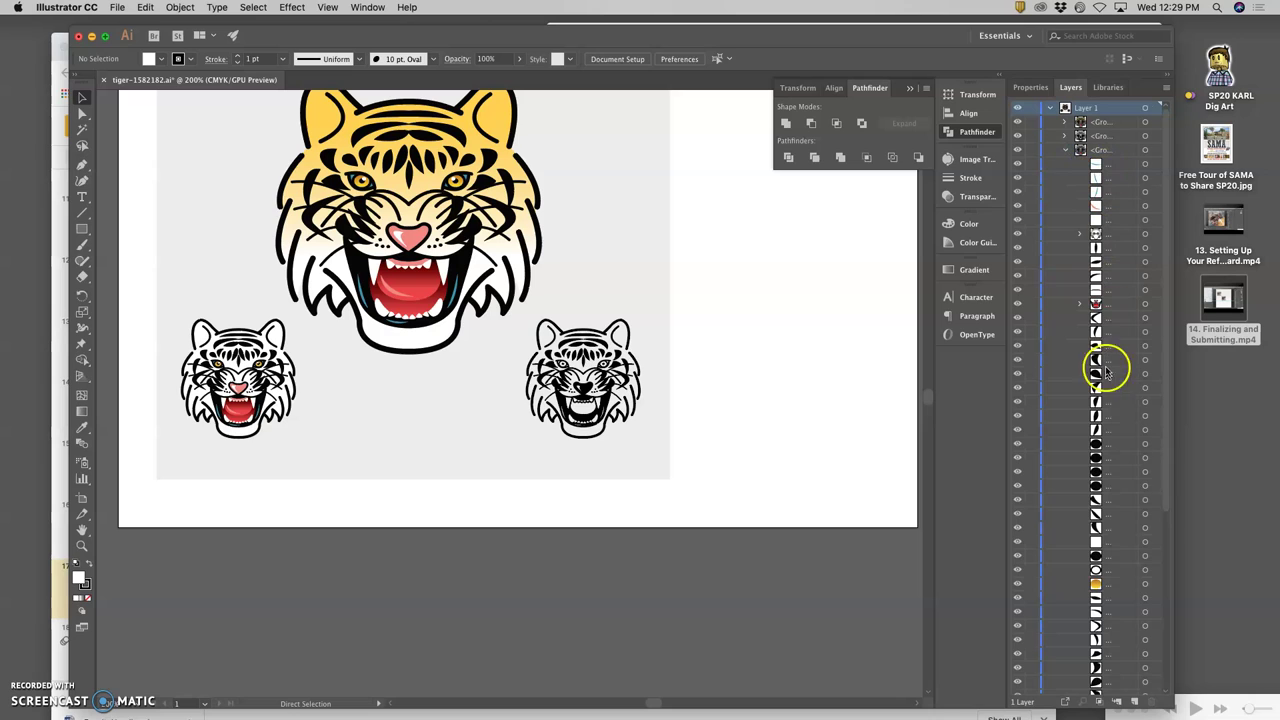
scroll(1100, 540, down, 5)
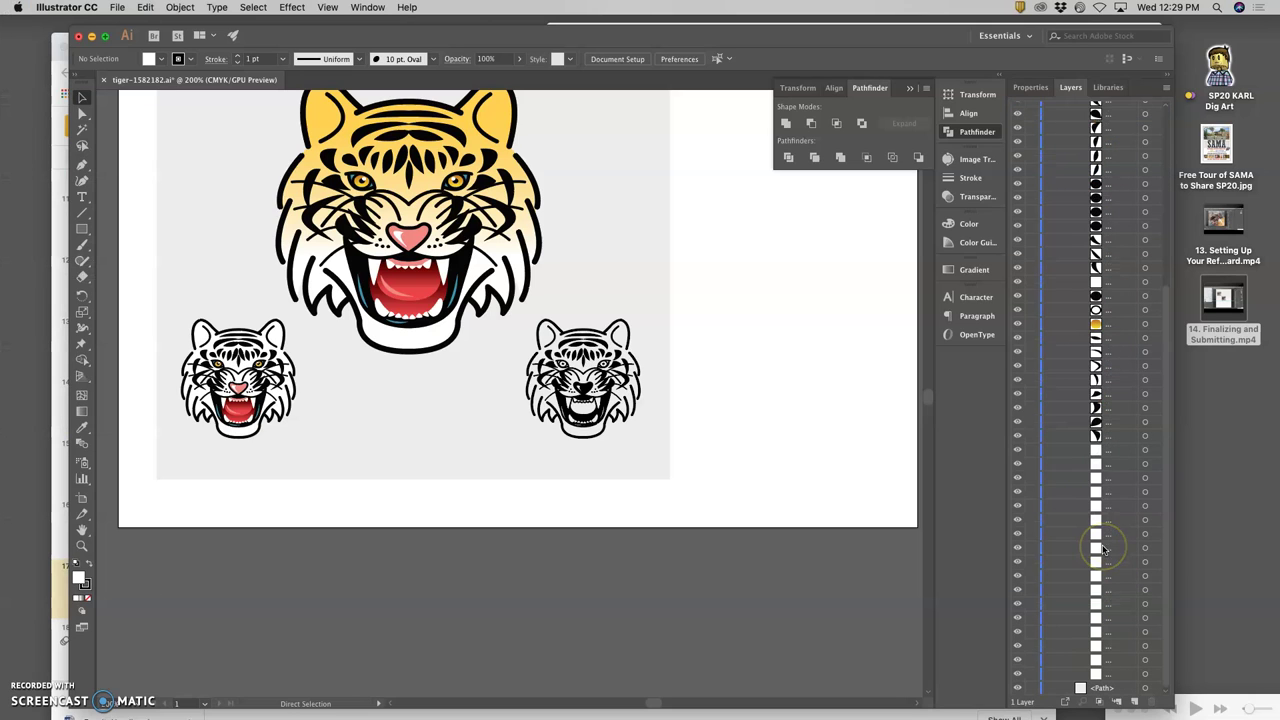
scroll(1122, 392, up, 5)
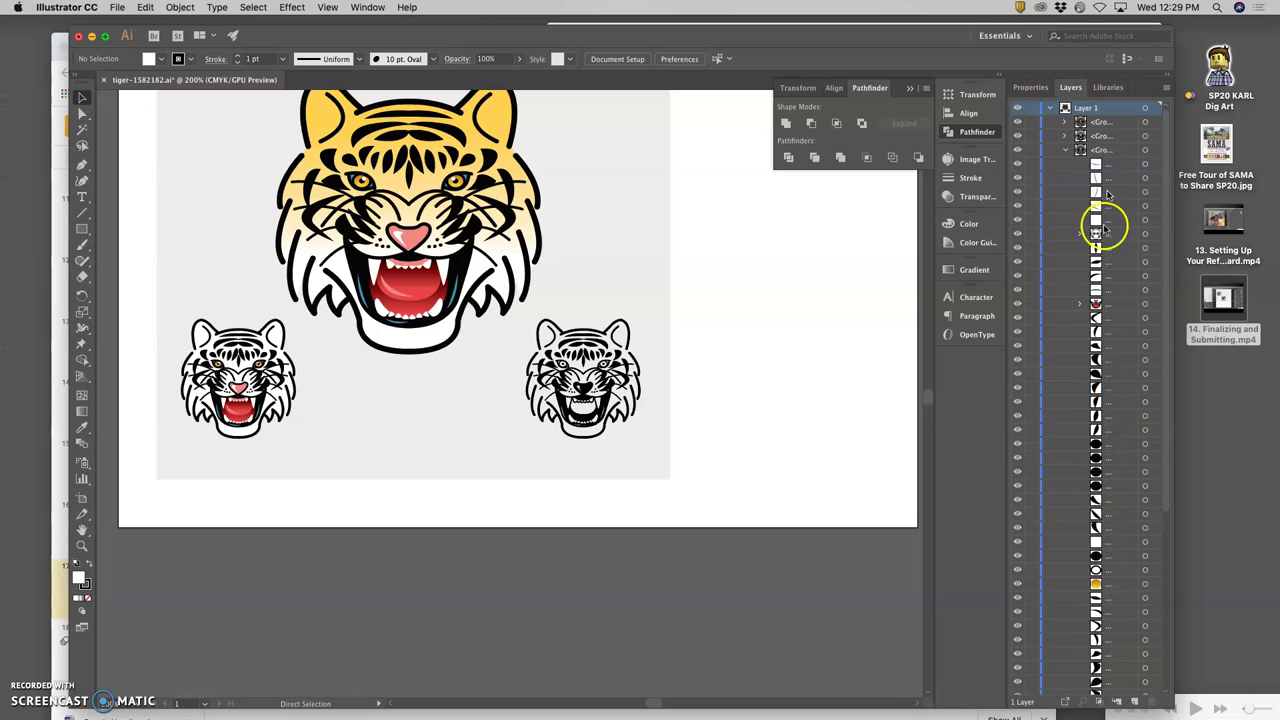
click(1065, 149)
click(1018, 149)
click(1018, 135)
click(1018, 121)
click(1024, 153)
click(1020, 150)
click(1021, 148)
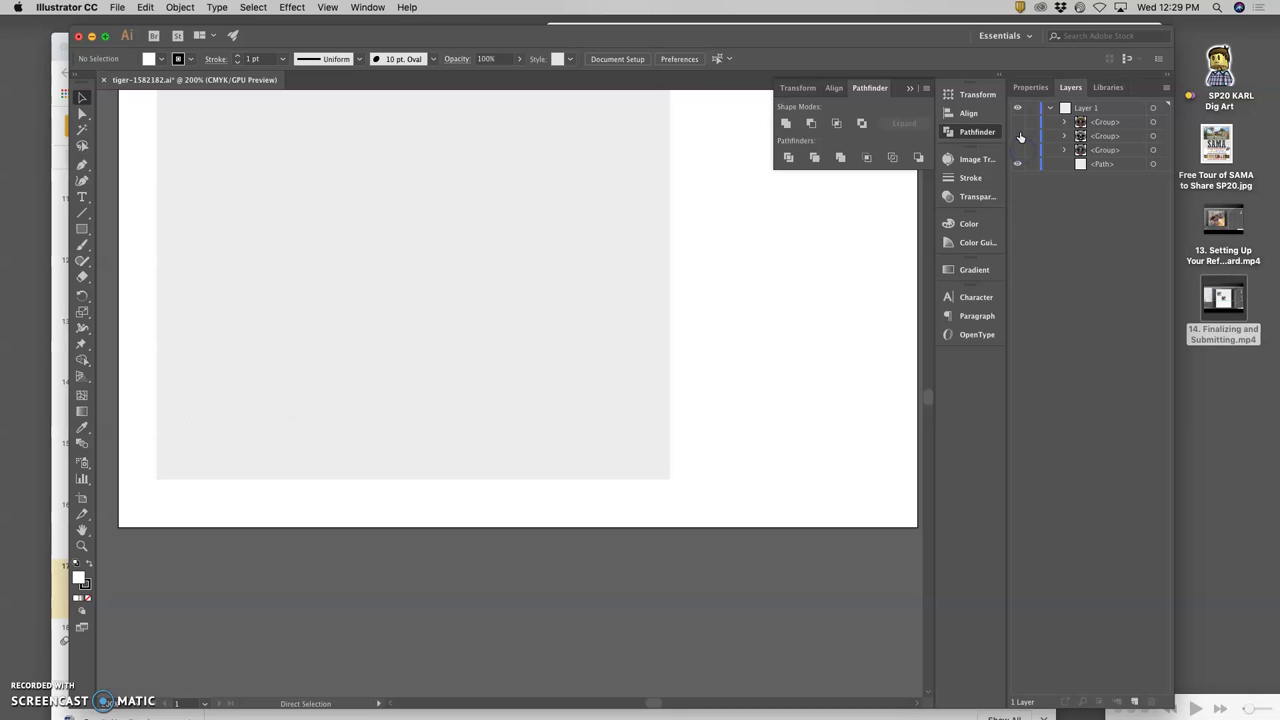
click(1018, 135)
click(651, 357)
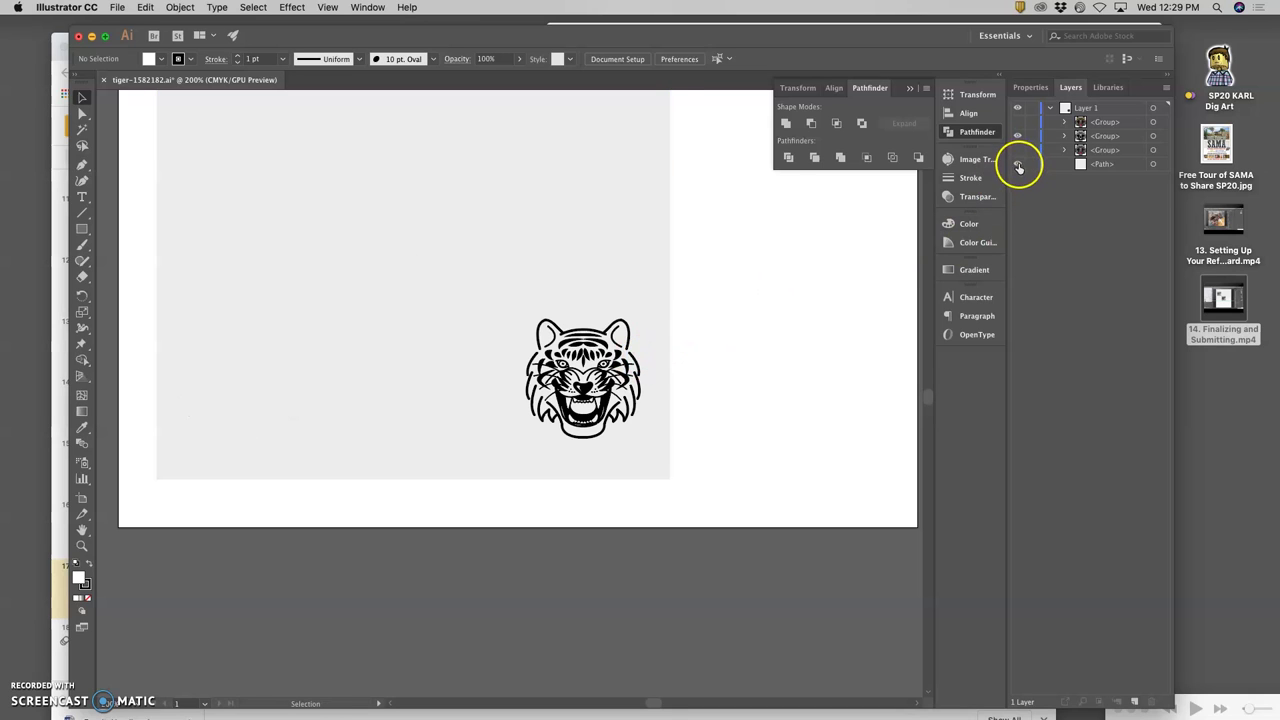
click(1018, 165)
click(645, 377)
Inspect the tiger up close, then select its group and expand its list of paths
key(super+equal)
key(super+equal)
key(super+equal)
key(super+equal)
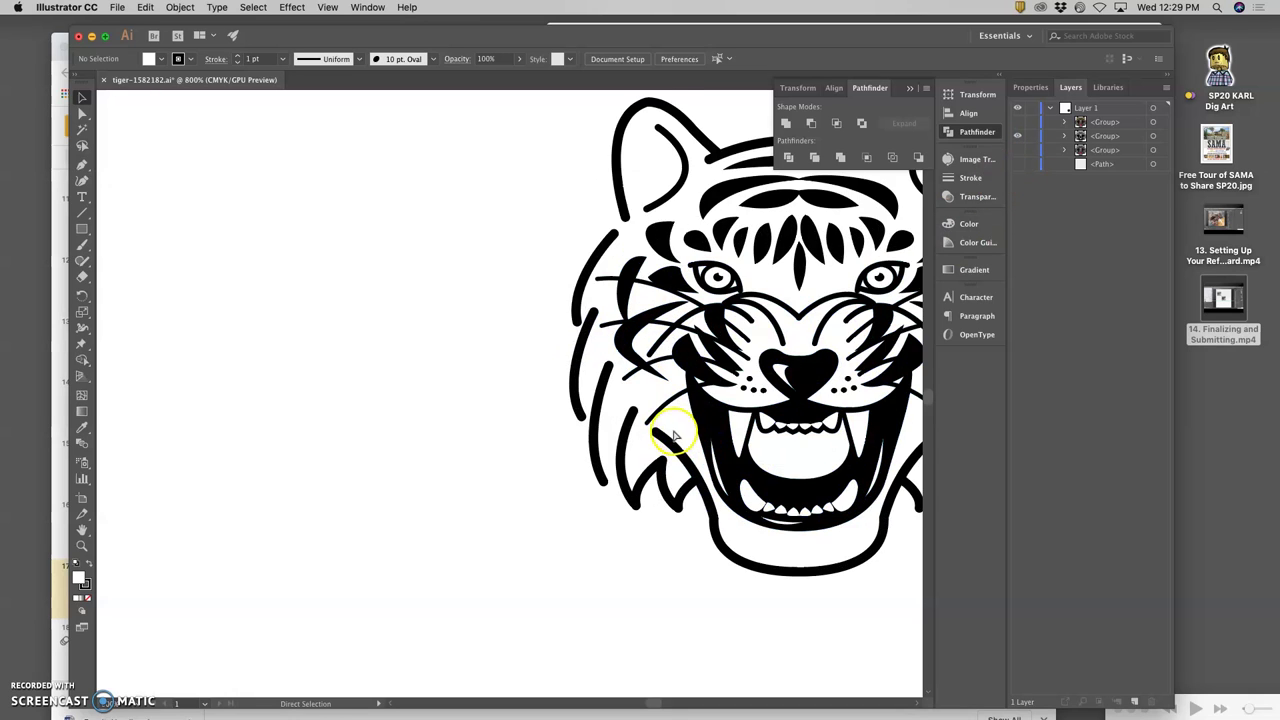
scroll(670, 432, right, 5)
scroll(669, 434, up, 1)
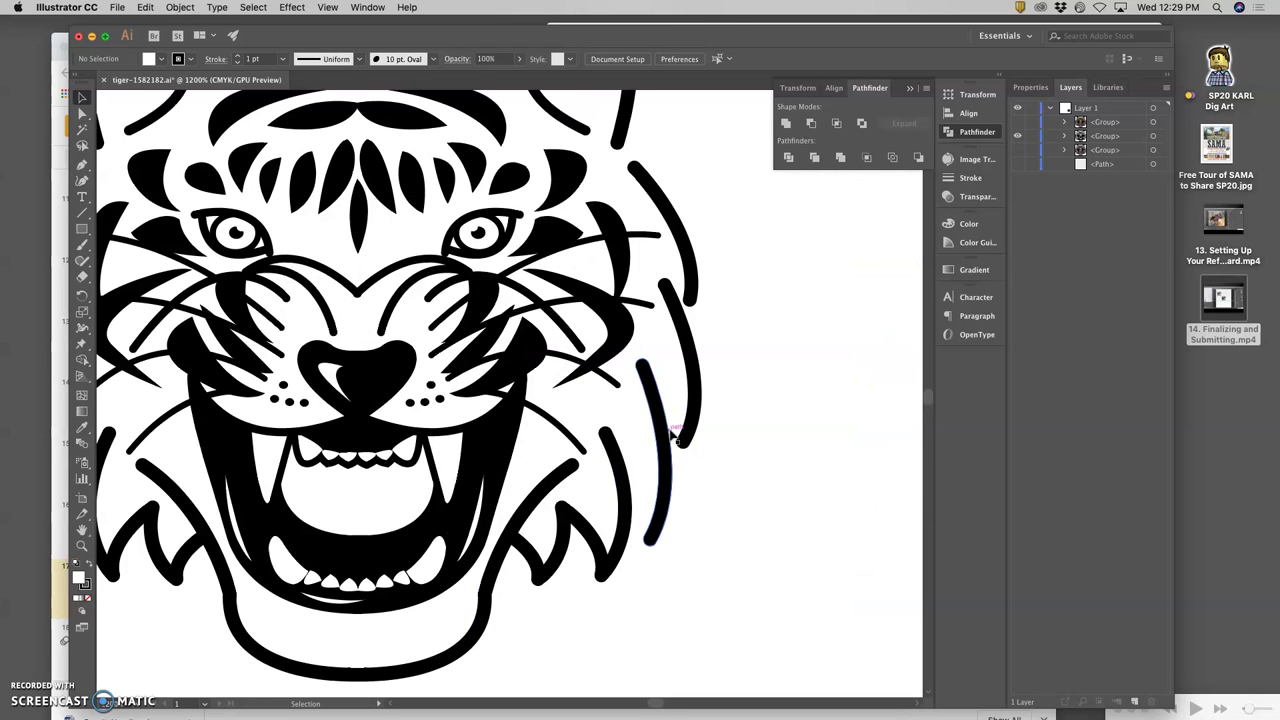
scroll(669, 434, left, 4)
key(super+minus)
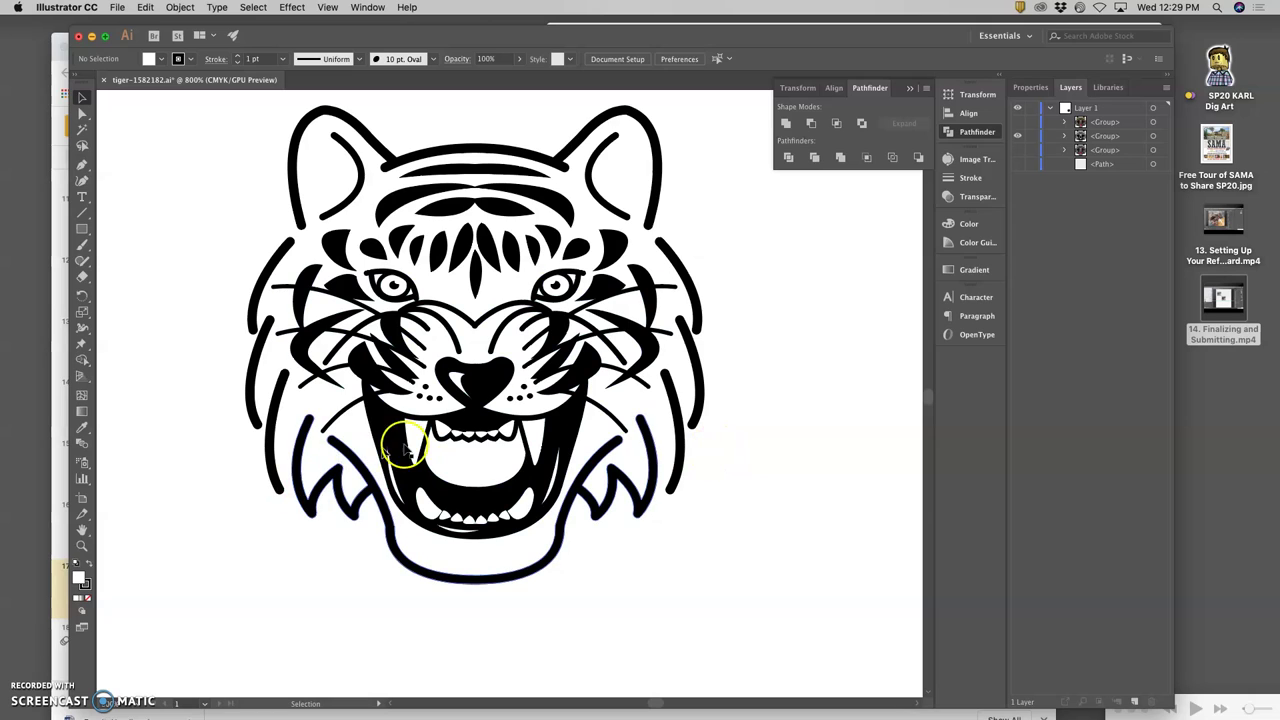
click(1153, 137)
click(1064, 135)
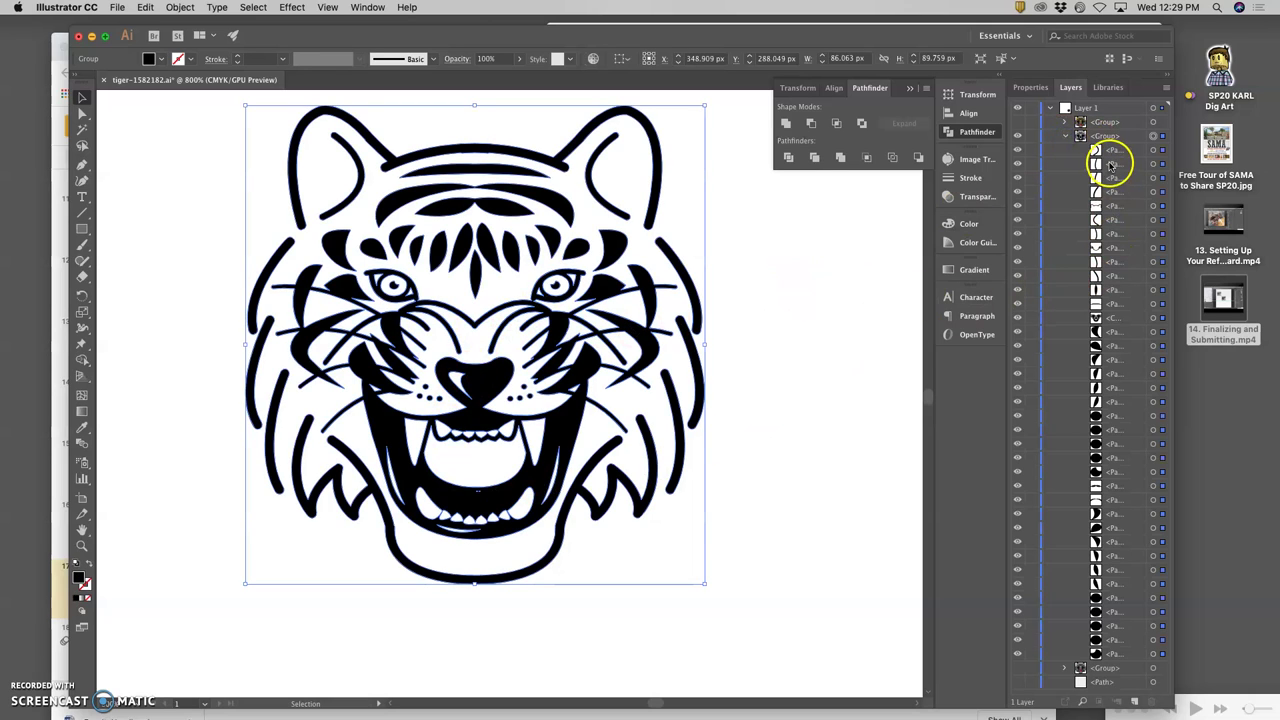
Hide the tiger's paths one by one to hunt for the forehead stripe, then restore them
click(1018, 150)
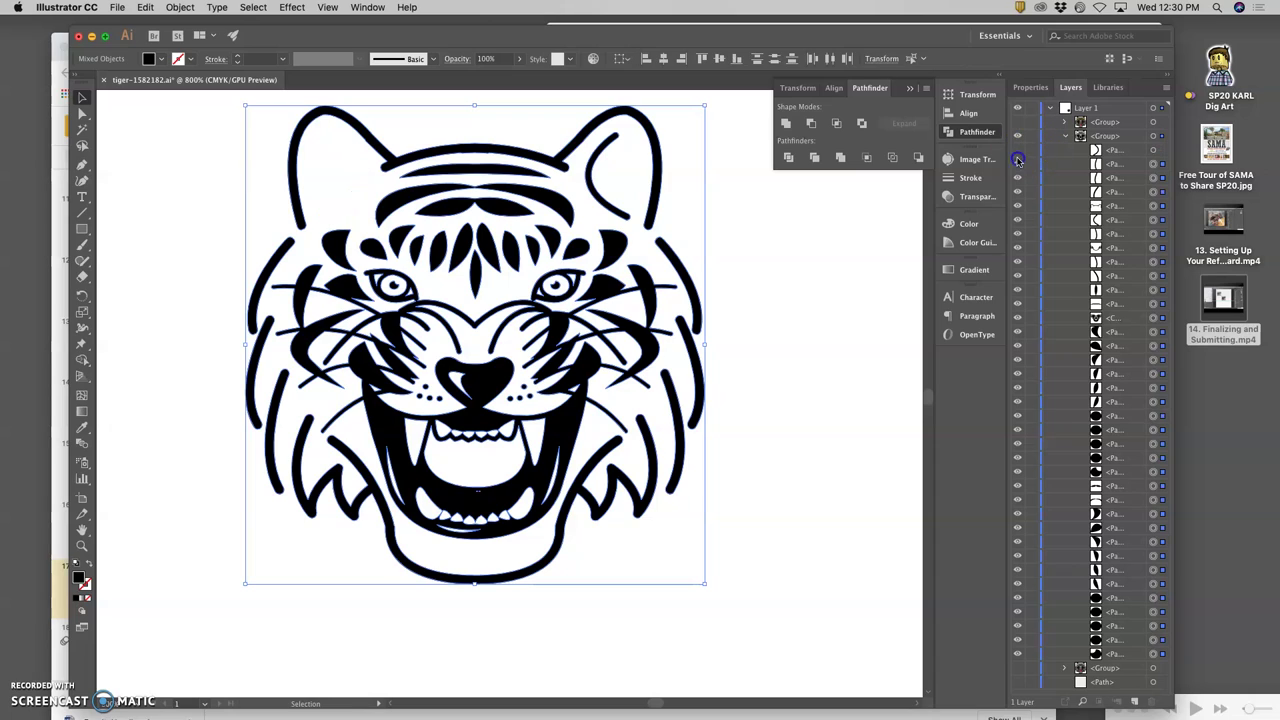
click(1018, 164)
click(1018, 178)
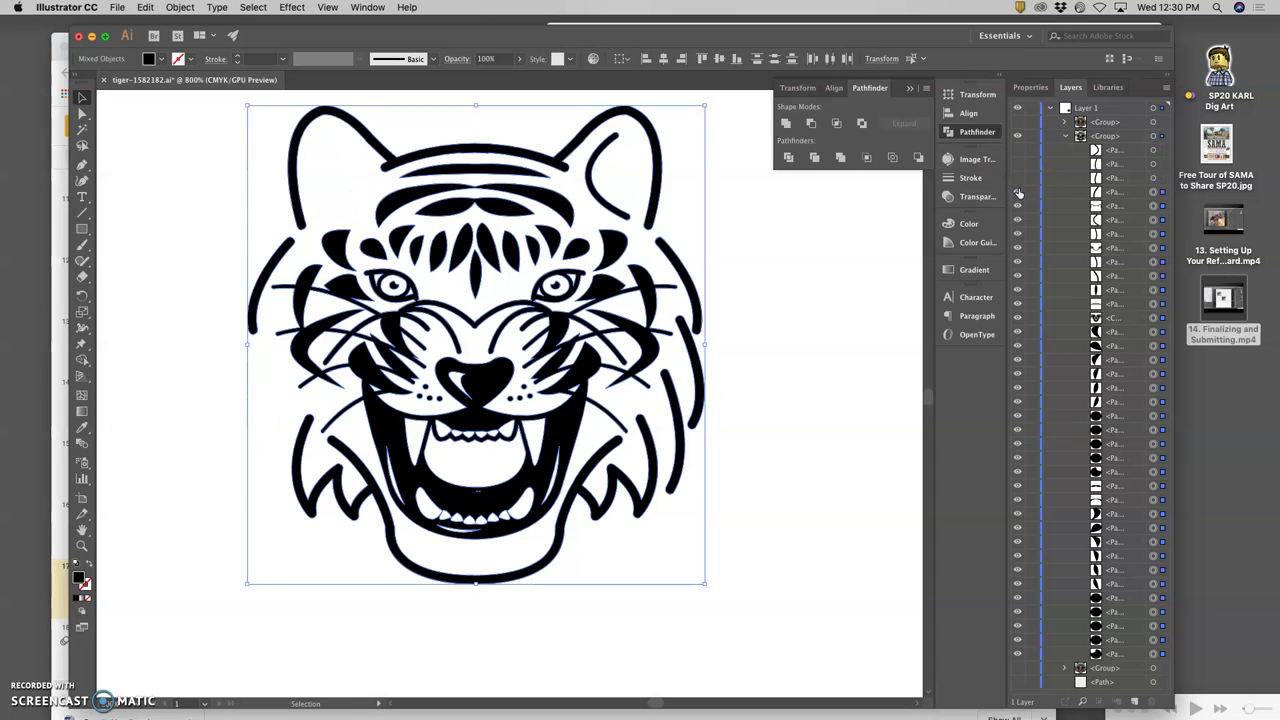
click(1018, 192)
click(1018, 206)
click(1018, 220)
click(1018, 234)
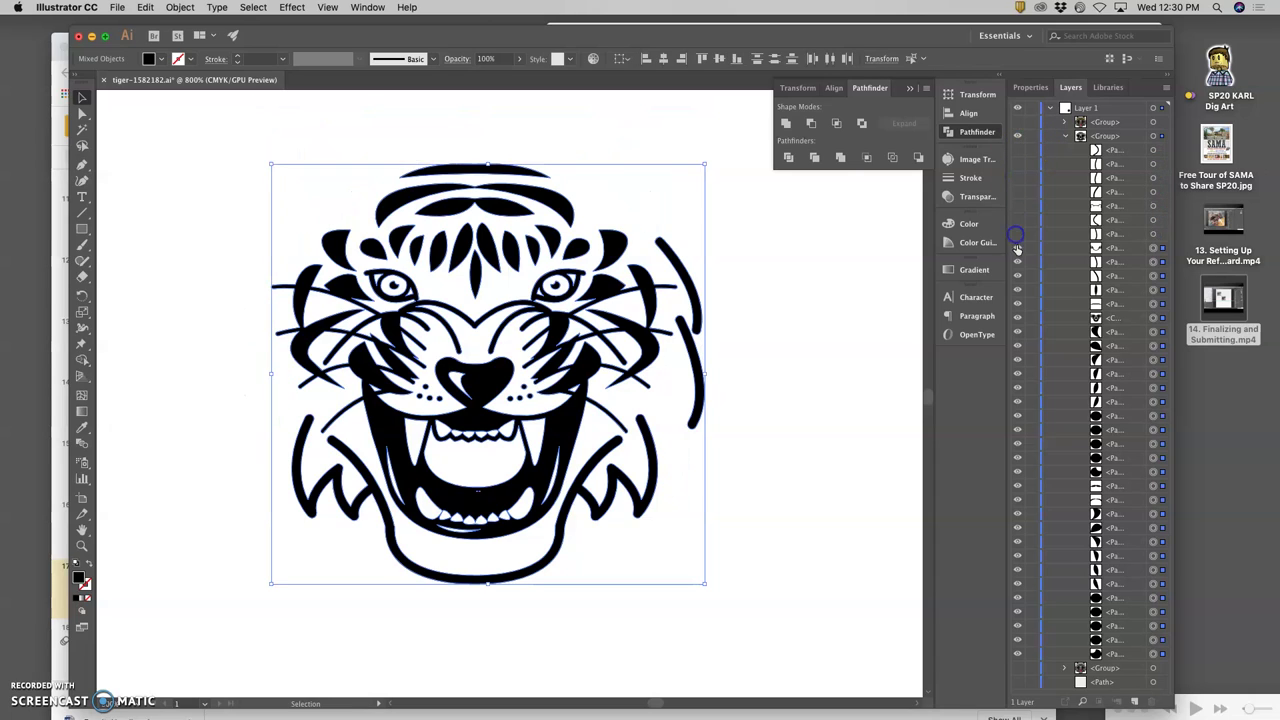
click(1018, 248)
click(1018, 262)
click(1018, 276)
click(1017, 290)
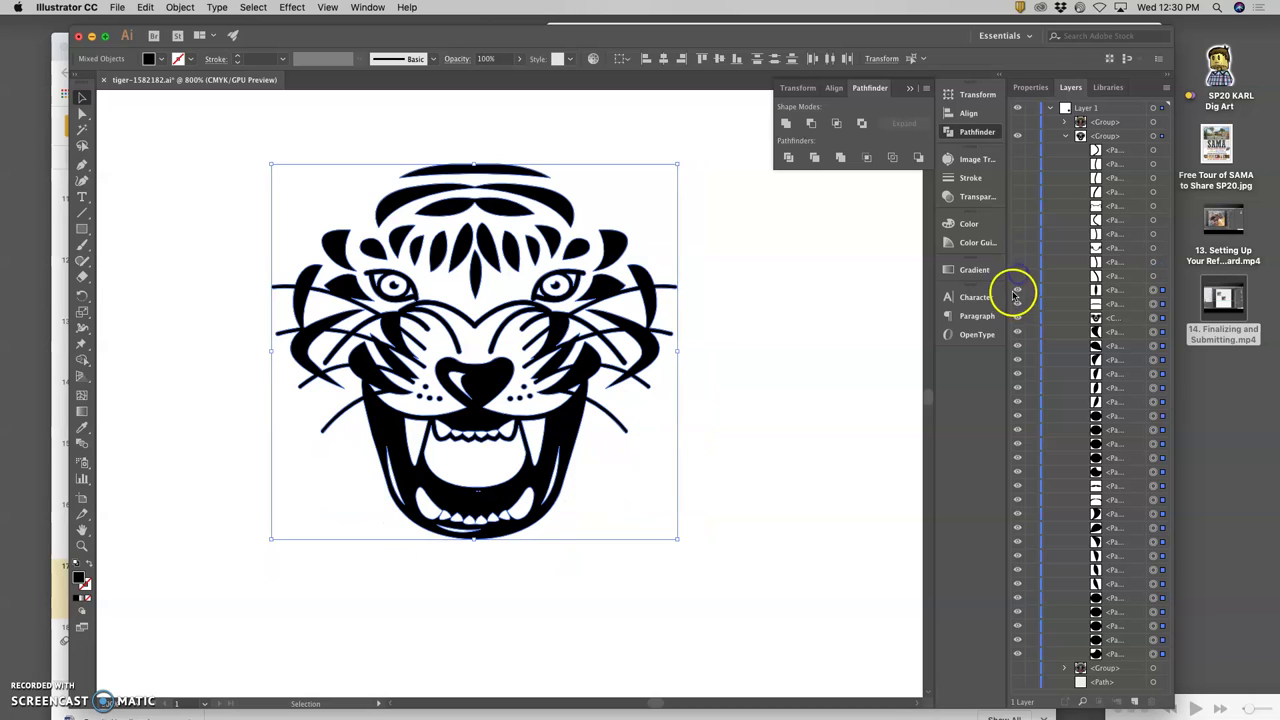
click(1017, 304)
click(1013, 319)
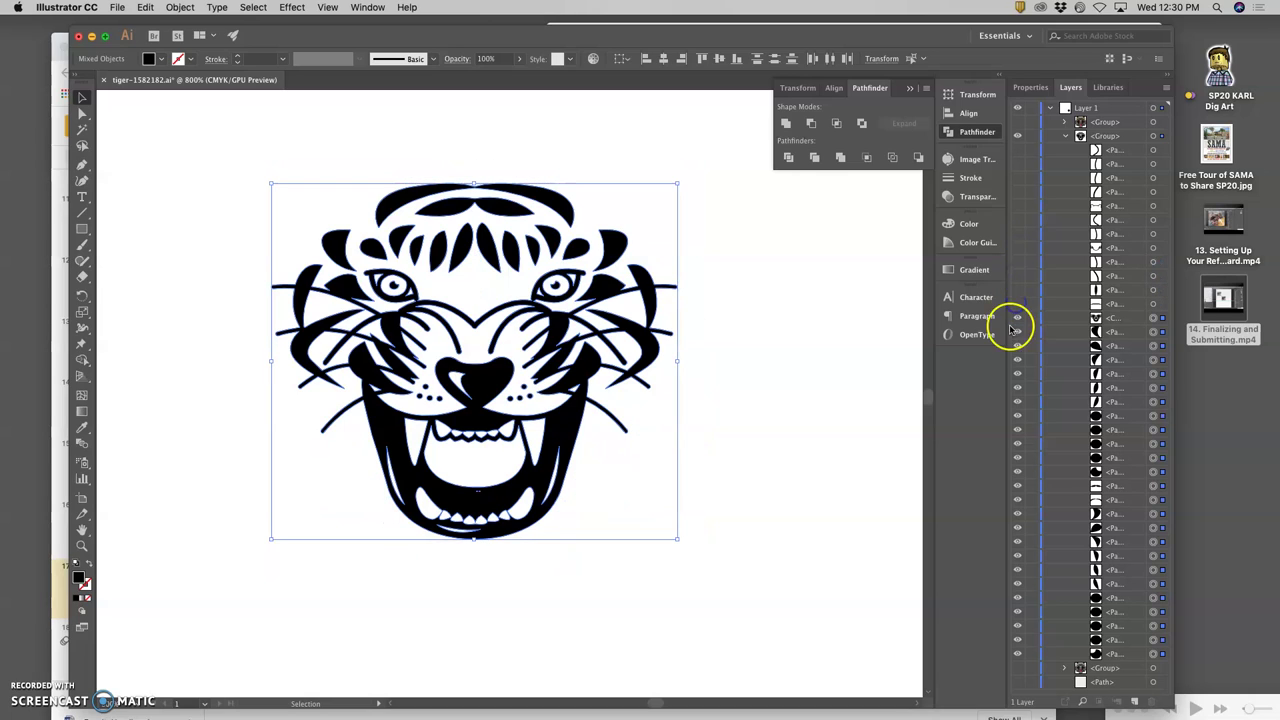
click(1017, 319)
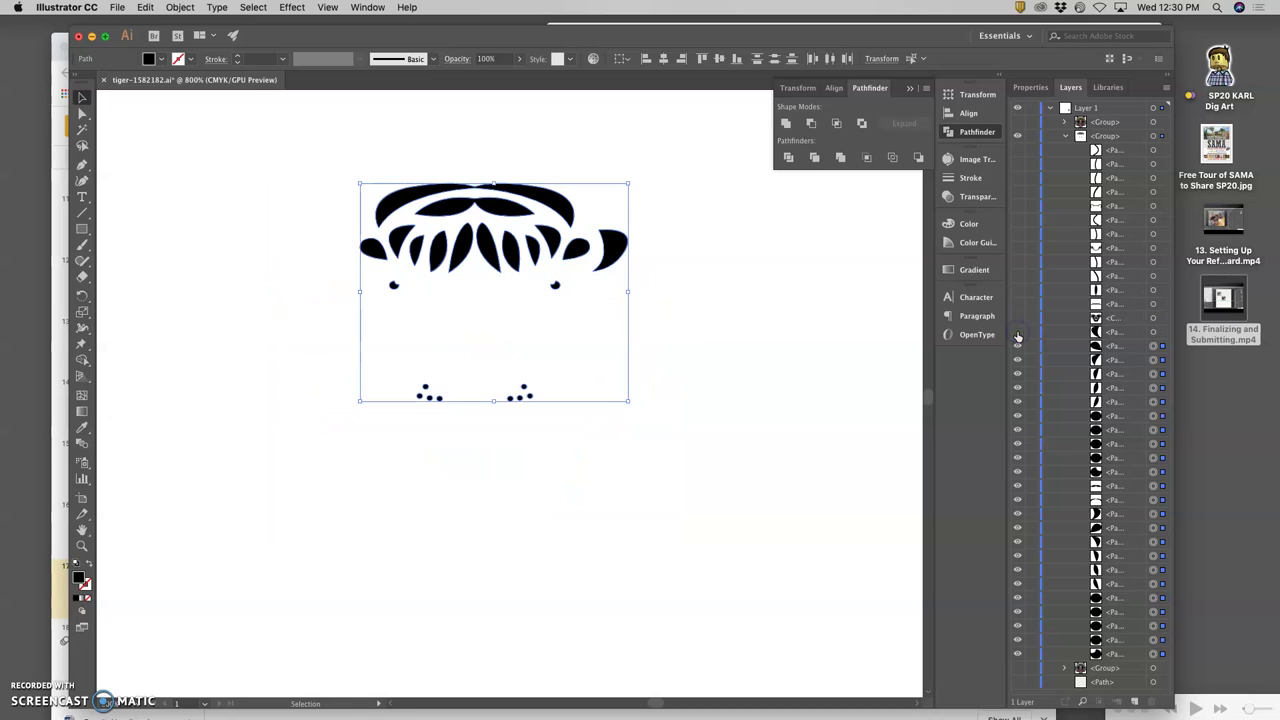
click(1017, 317)
drag(1018, 317, 1018, 149)
click(491, 175)
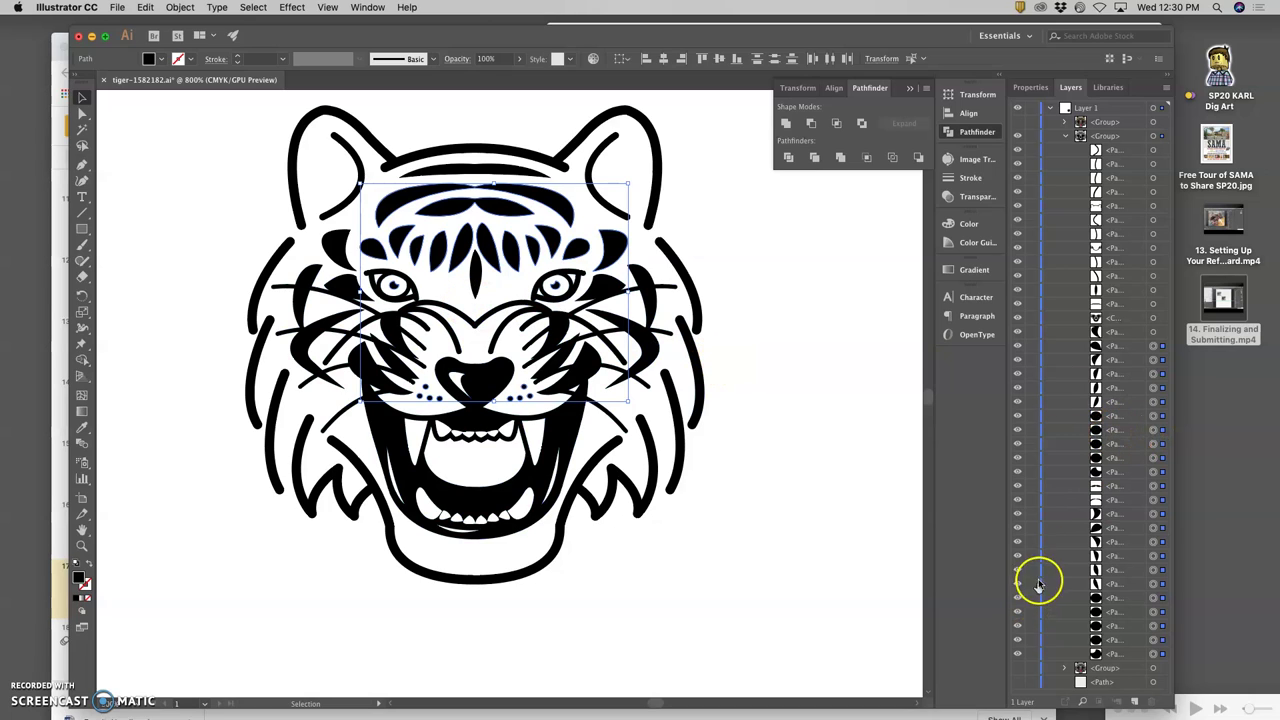
Toggle the forehead stripe's visibility to confirm it, then target that path
click(1018, 486)
click(1018, 486)
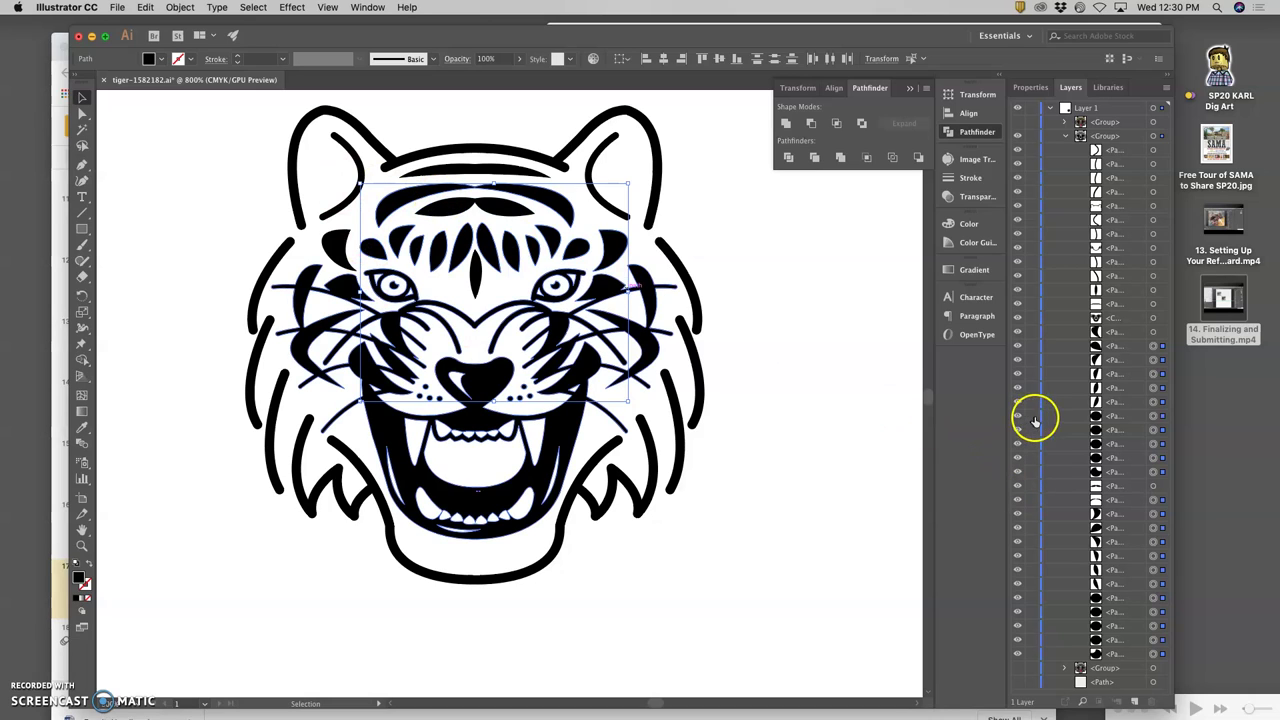
click(1018, 486)
click(1018, 486)
click(1097, 487)
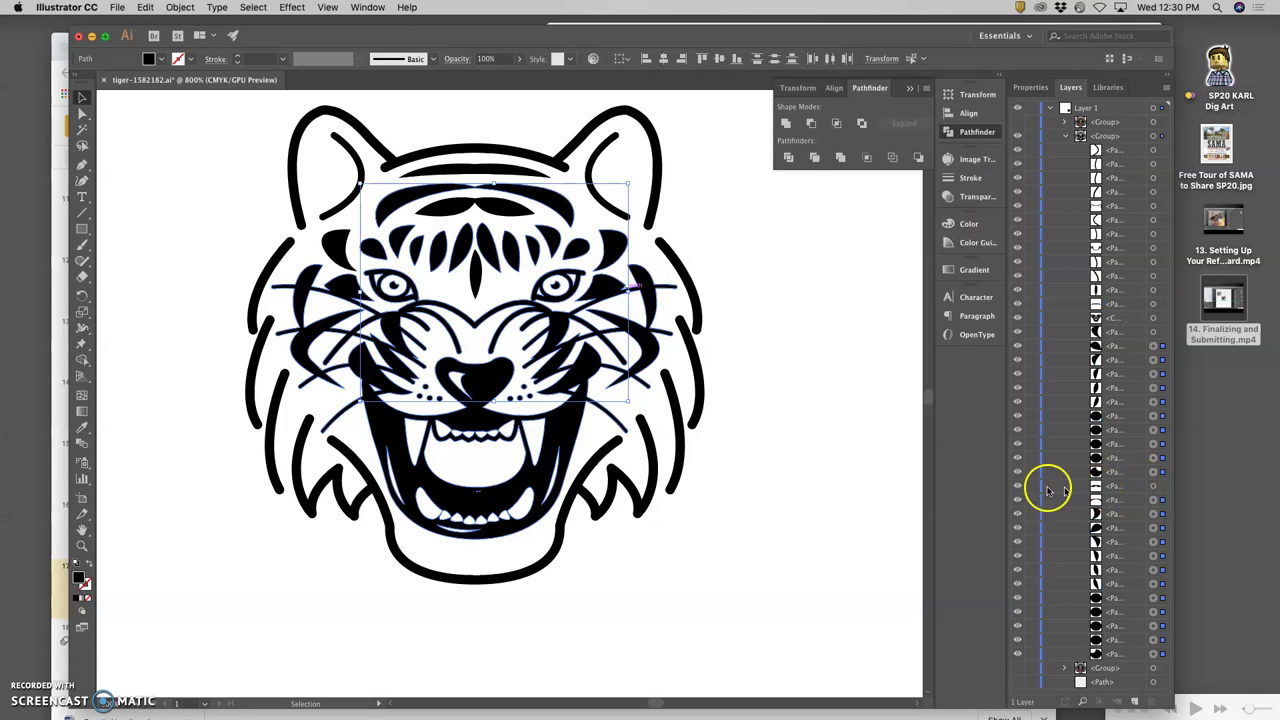
click(1152, 486)
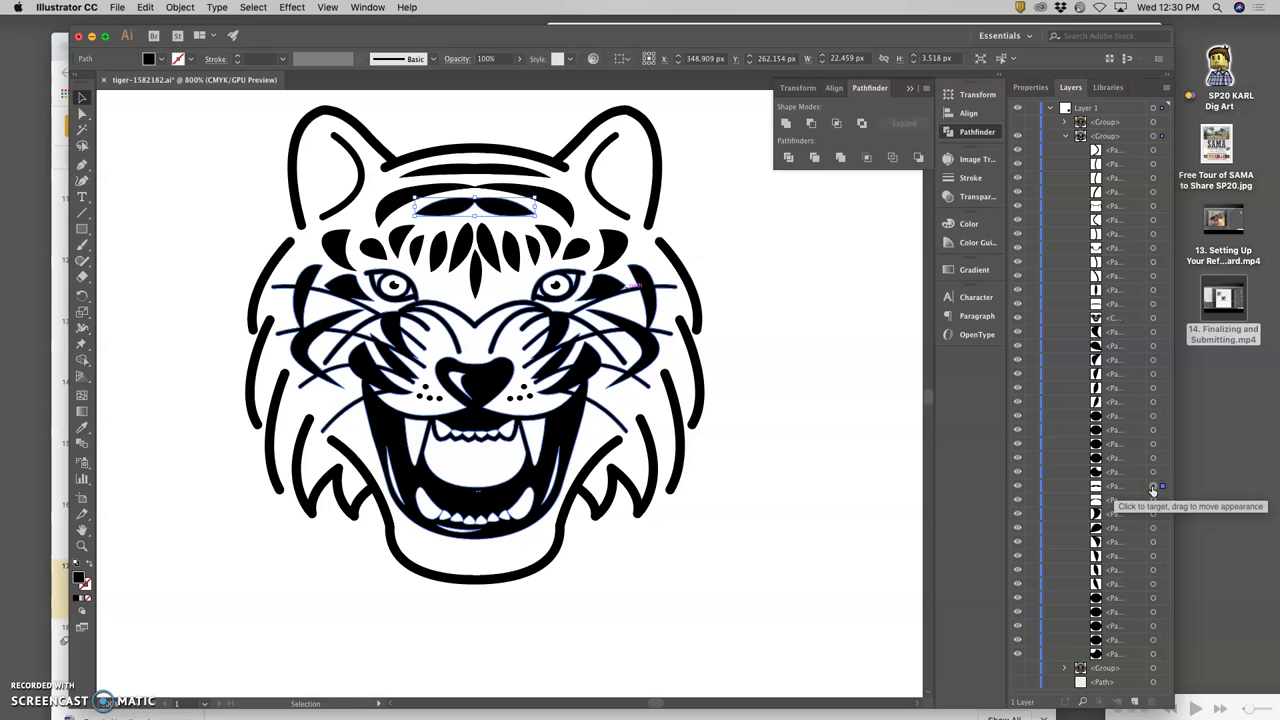
With Direct Selection, pick the forehead mustache stripe, test-drag it aside, then undo the move
click(749, 228)
click(505, 205)
click(766, 223)
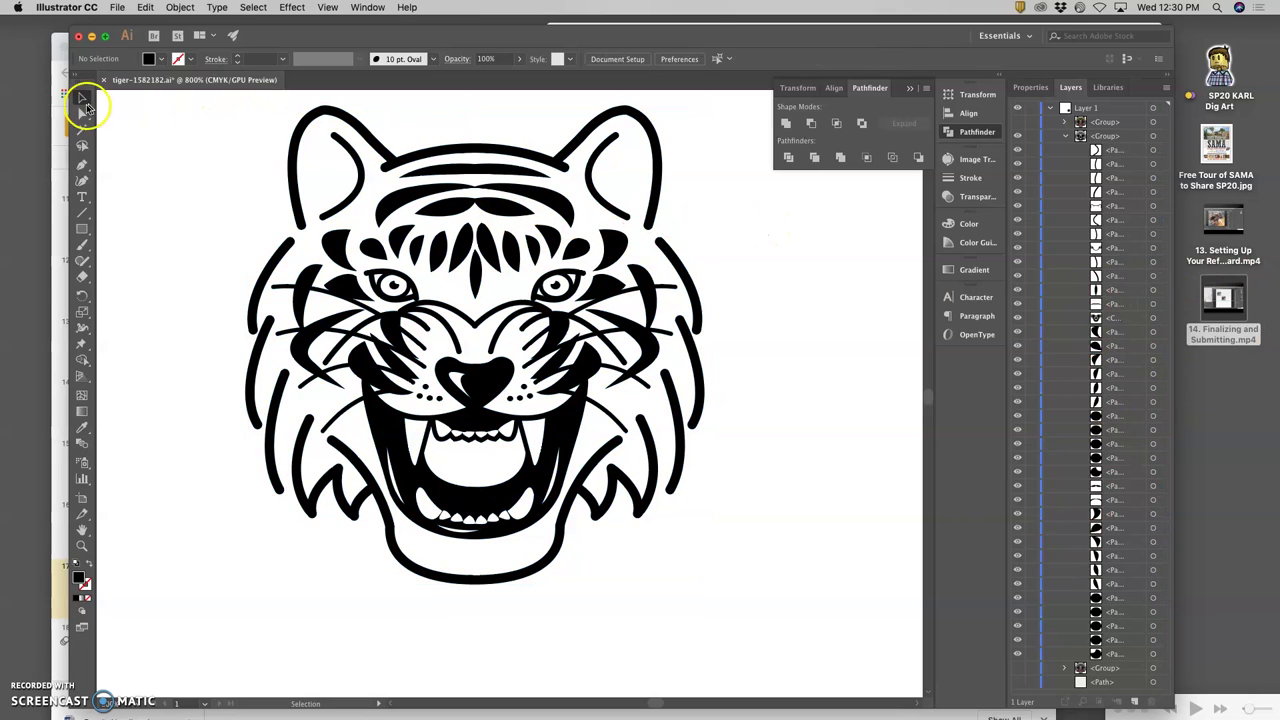
click(80, 114)
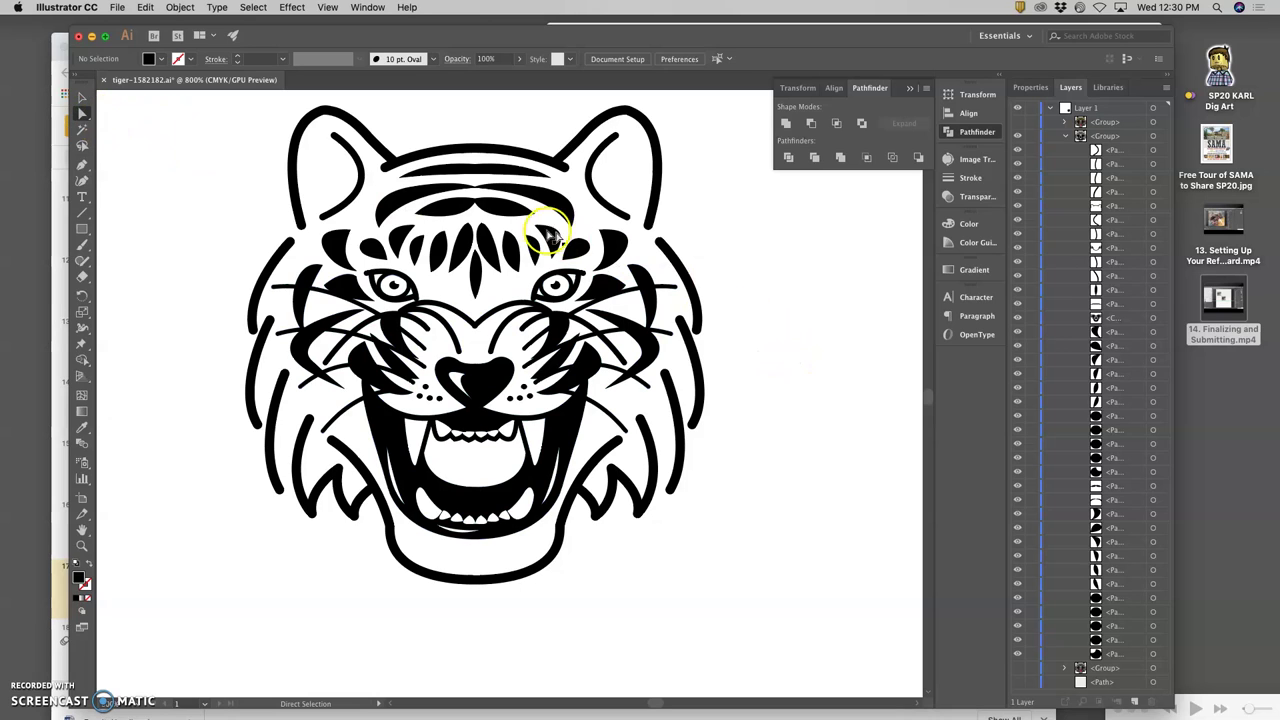
click(518, 228)
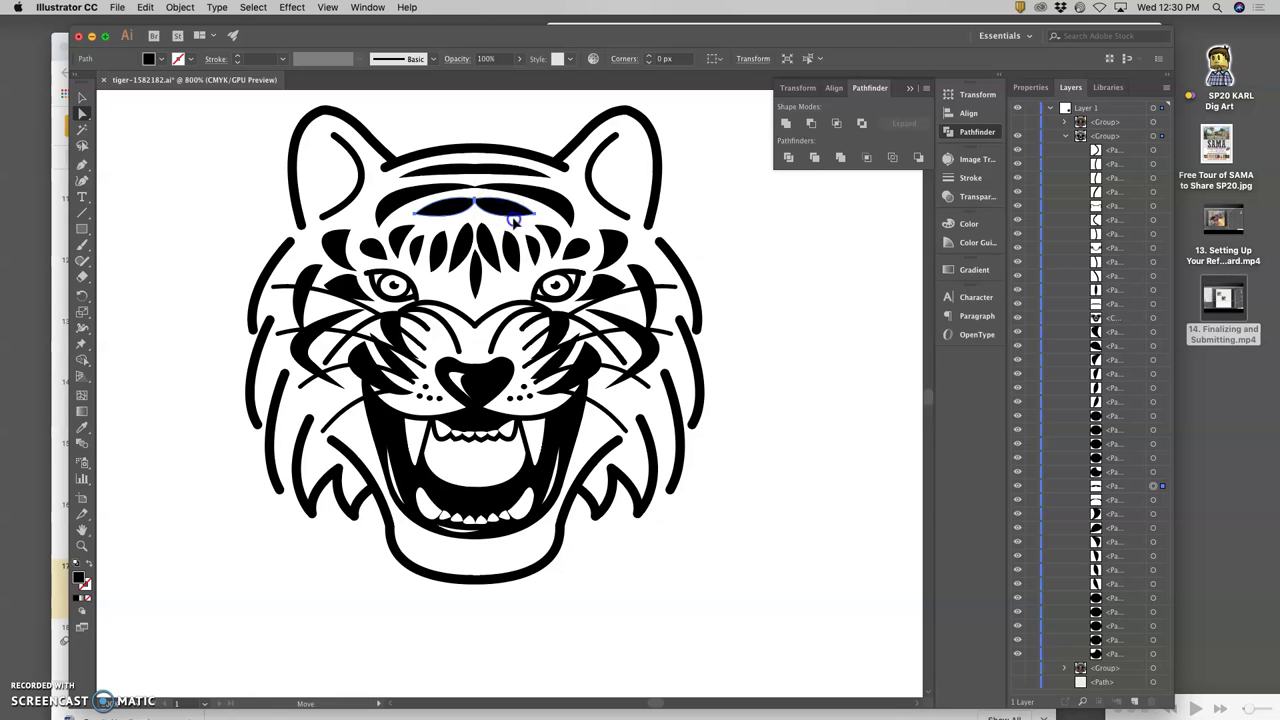
drag(513, 220, 775, 231)
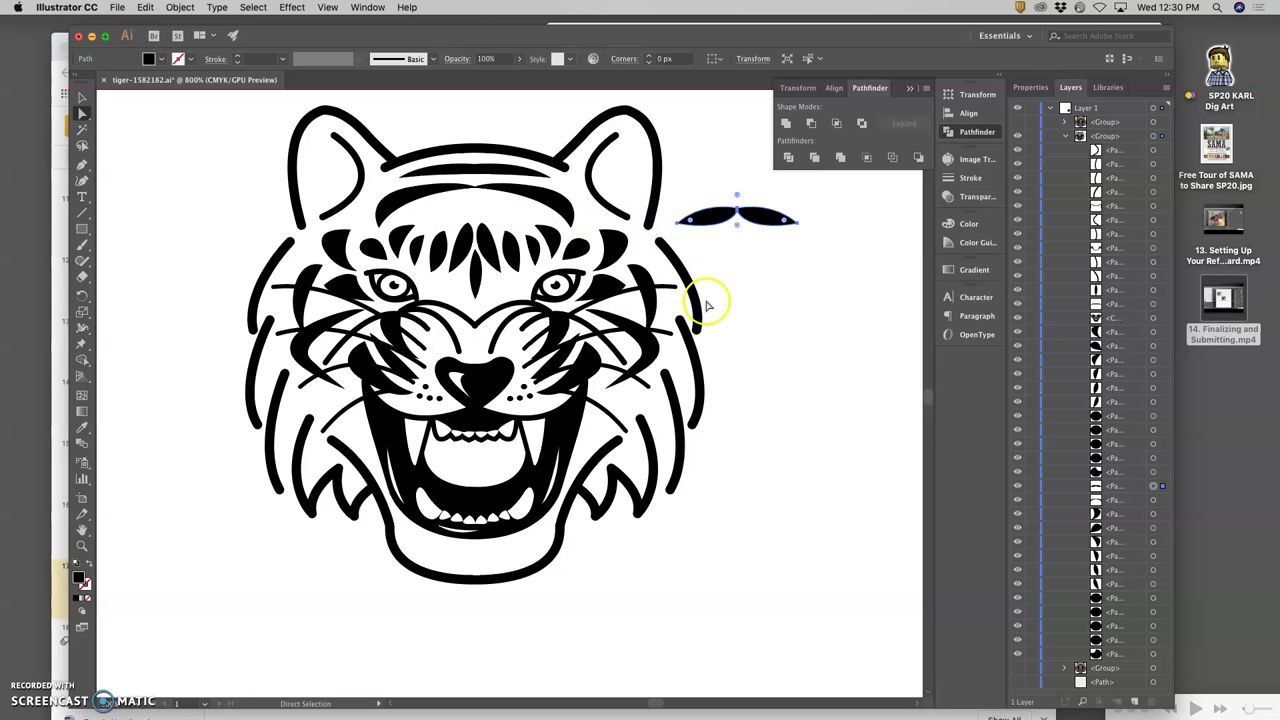
key(super+z)
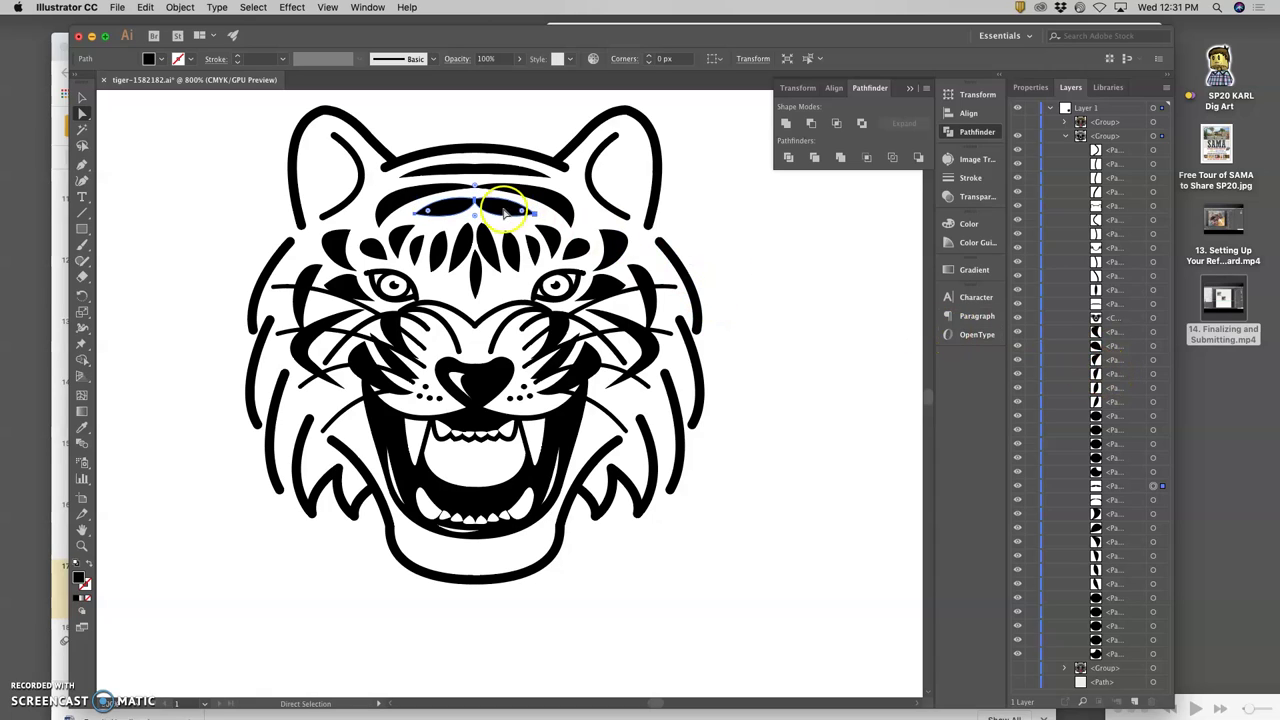
Copy the mustache stripe, then lock, collapse and hide Layer 1
click(146, 8)
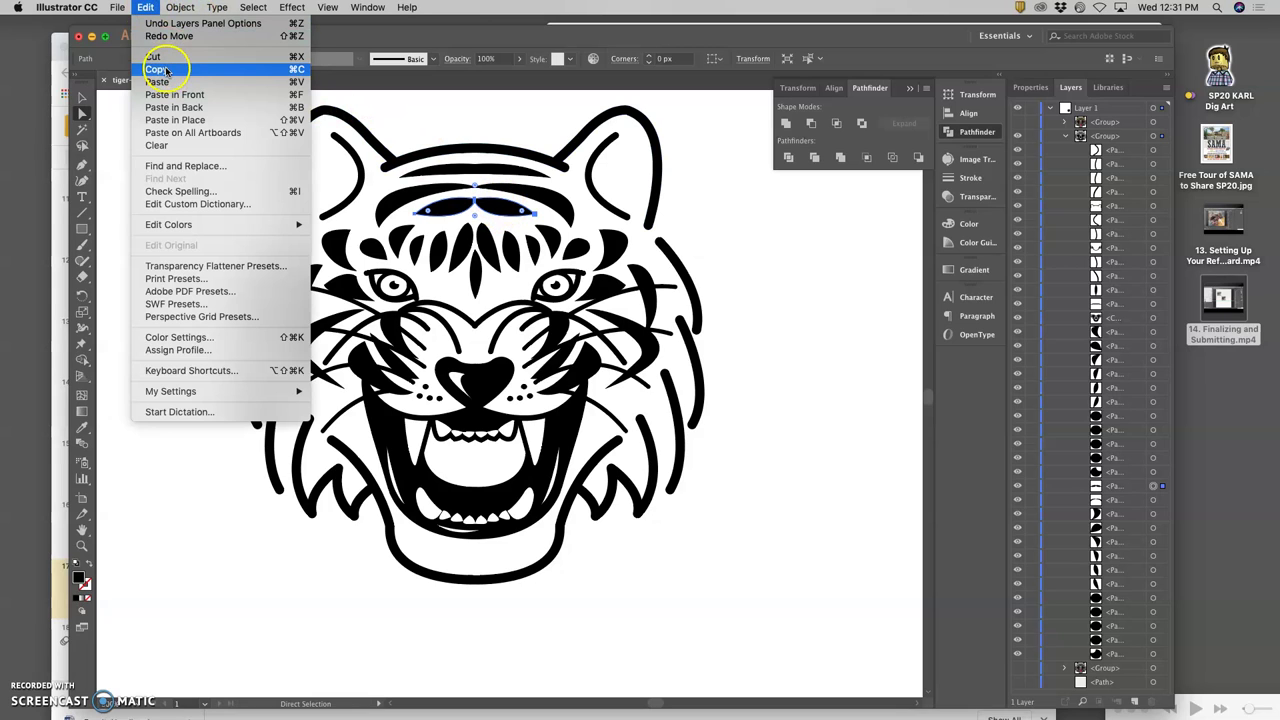
click(165, 69)
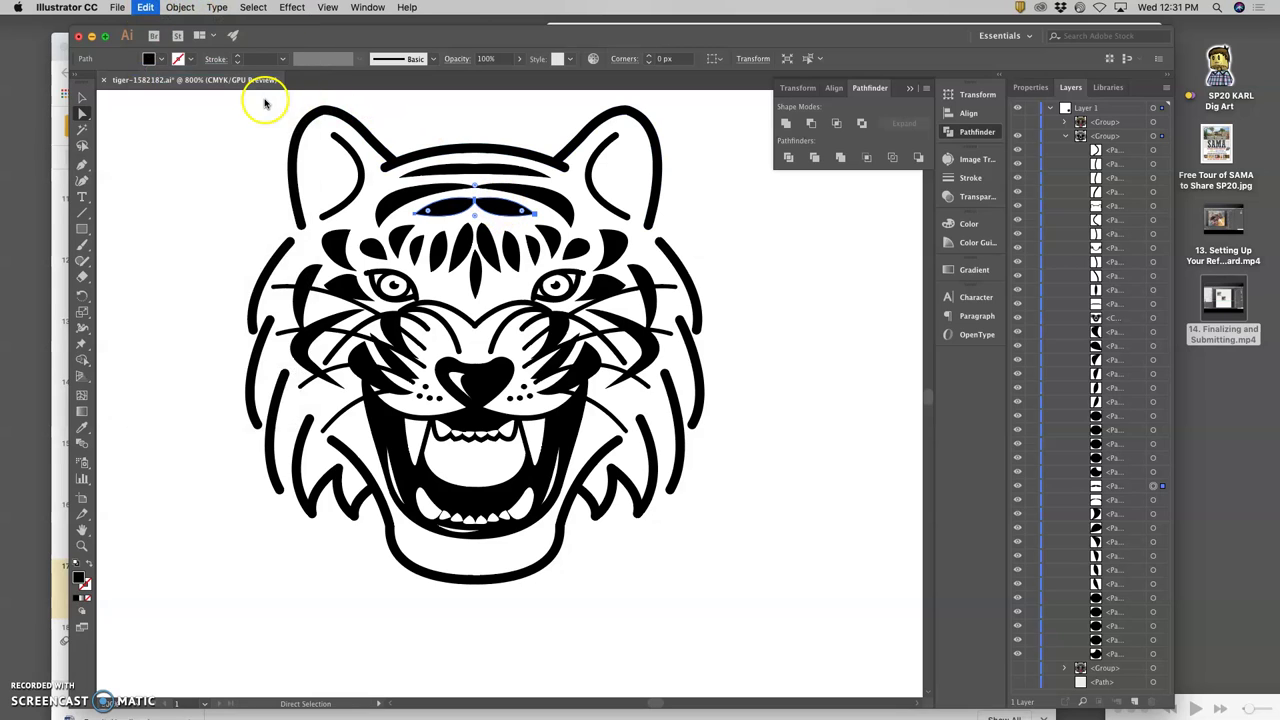
click(1033, 108)
click(1050, 108)
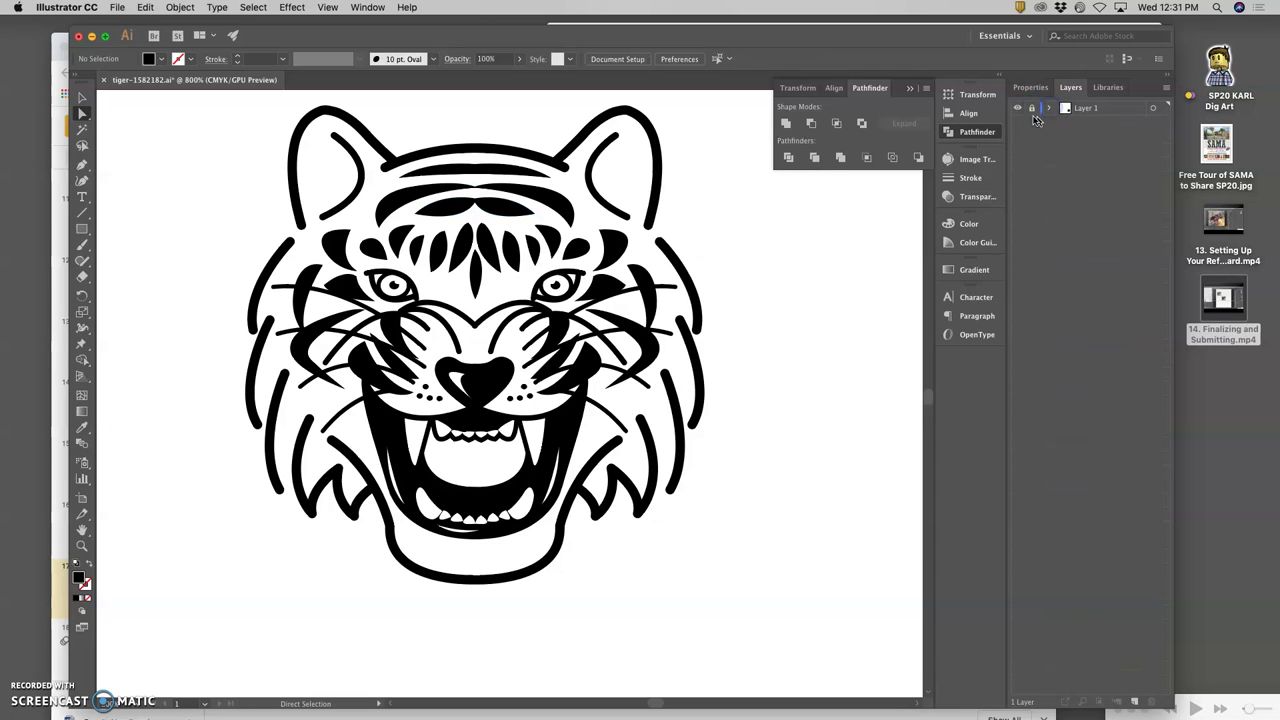
click(1019, 108)
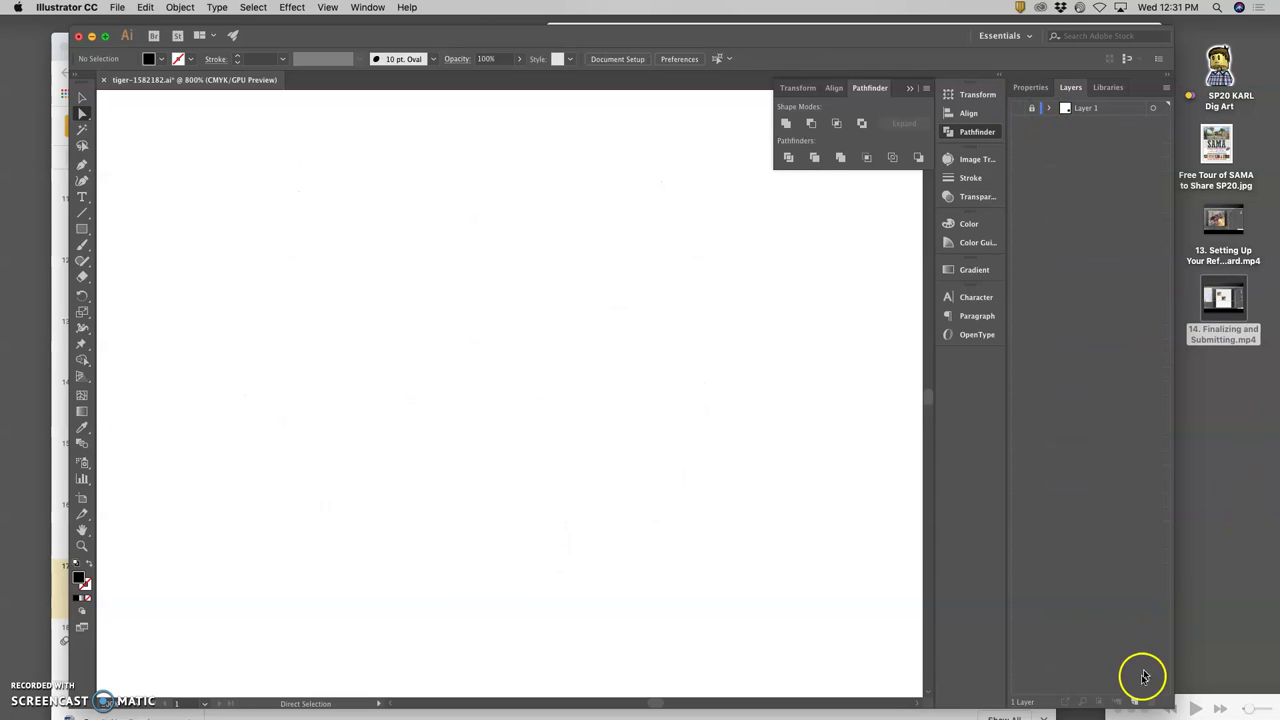
Create Layer 2 and Paste in Place the mustache onto it
click(1135, 702)
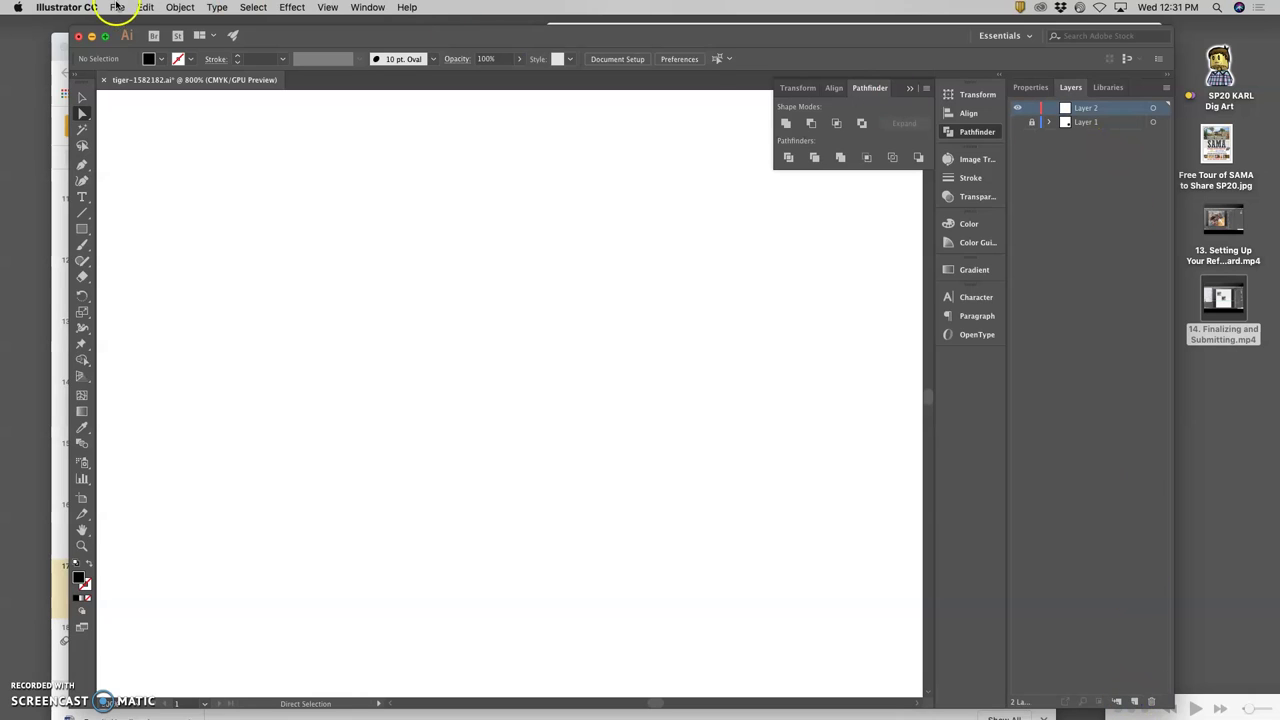
click(145, 7)
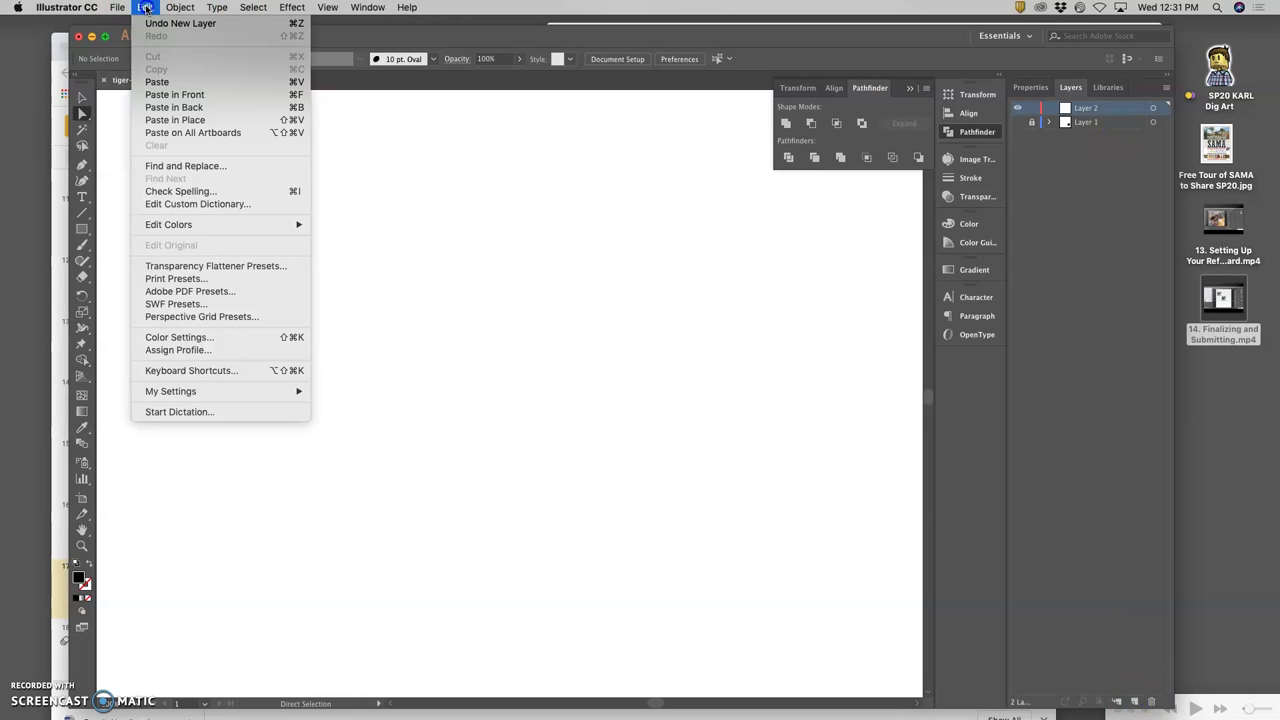
click(191, 121)
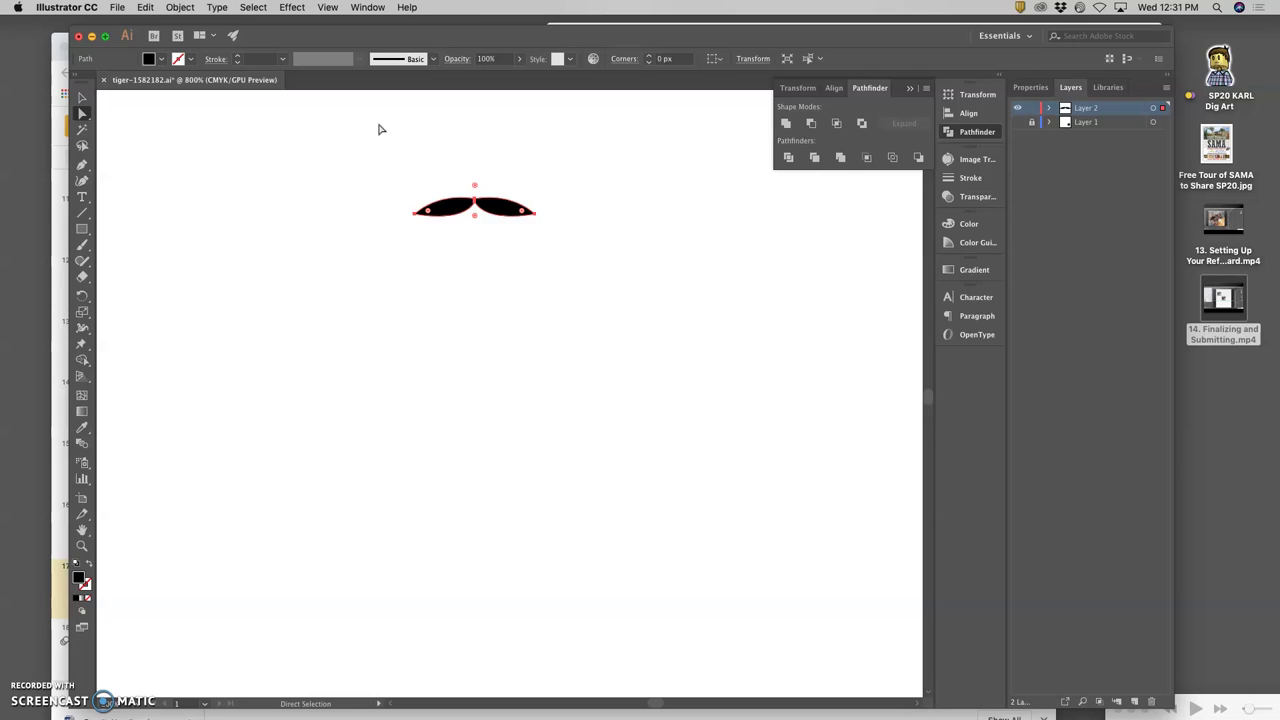
Select the pasted mustache and zoom in until it fills the canvas, exposing its anchors
click(511, 236)
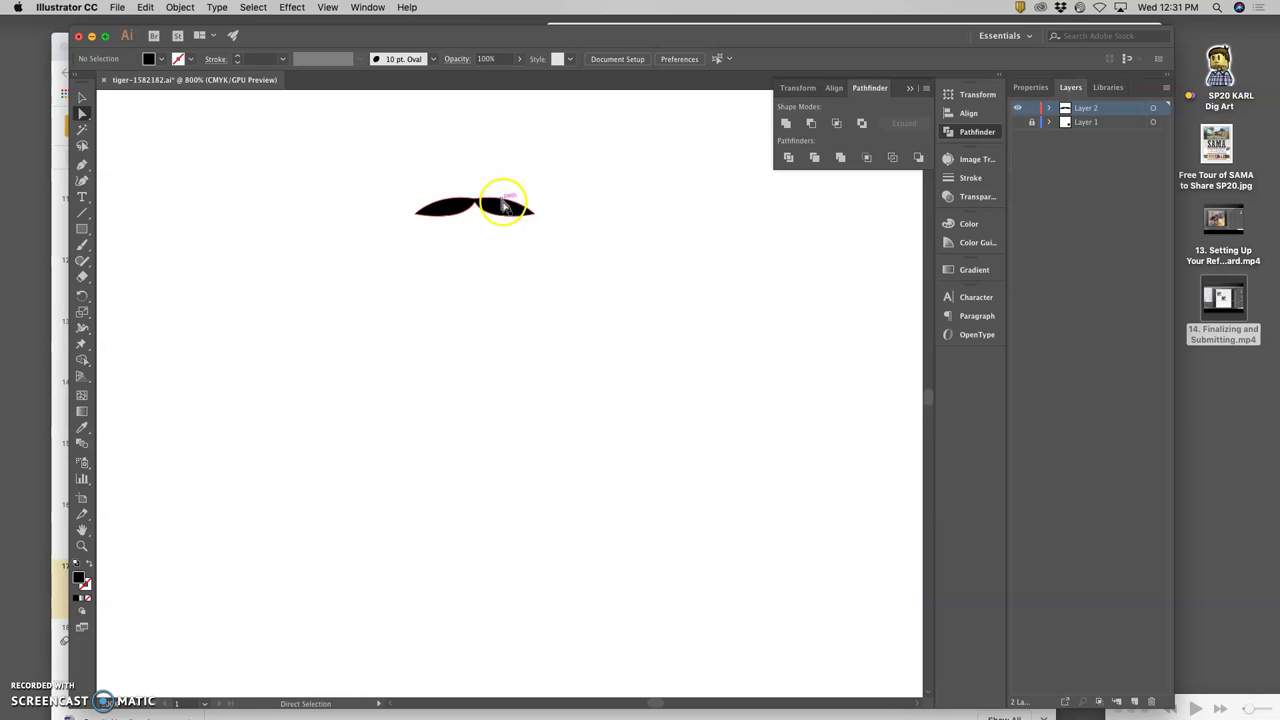
click(470, 212)
click(82, 97)
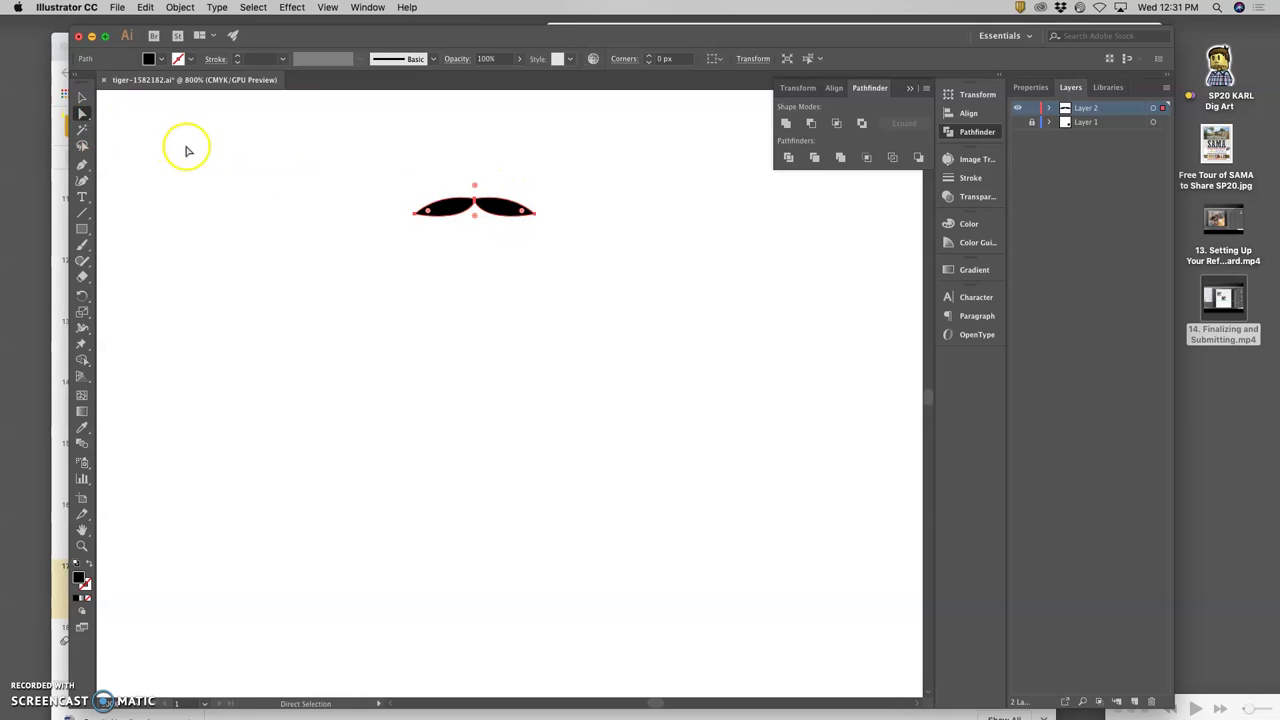
key(super+equal)
key(super+equal)
key(super+equal)
key(super+equal)
key(super+equal)
key(a)
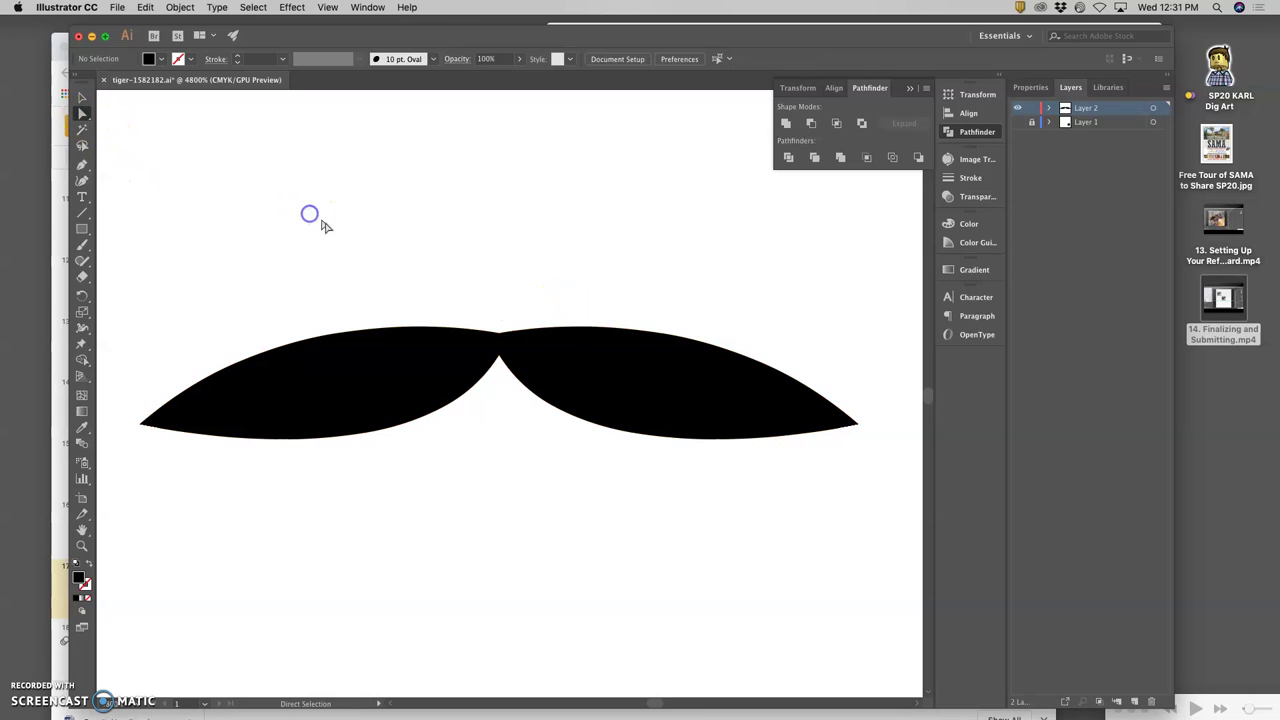
click(354, 246)
drag(517, 314, 506, 358)
click(509, 357)
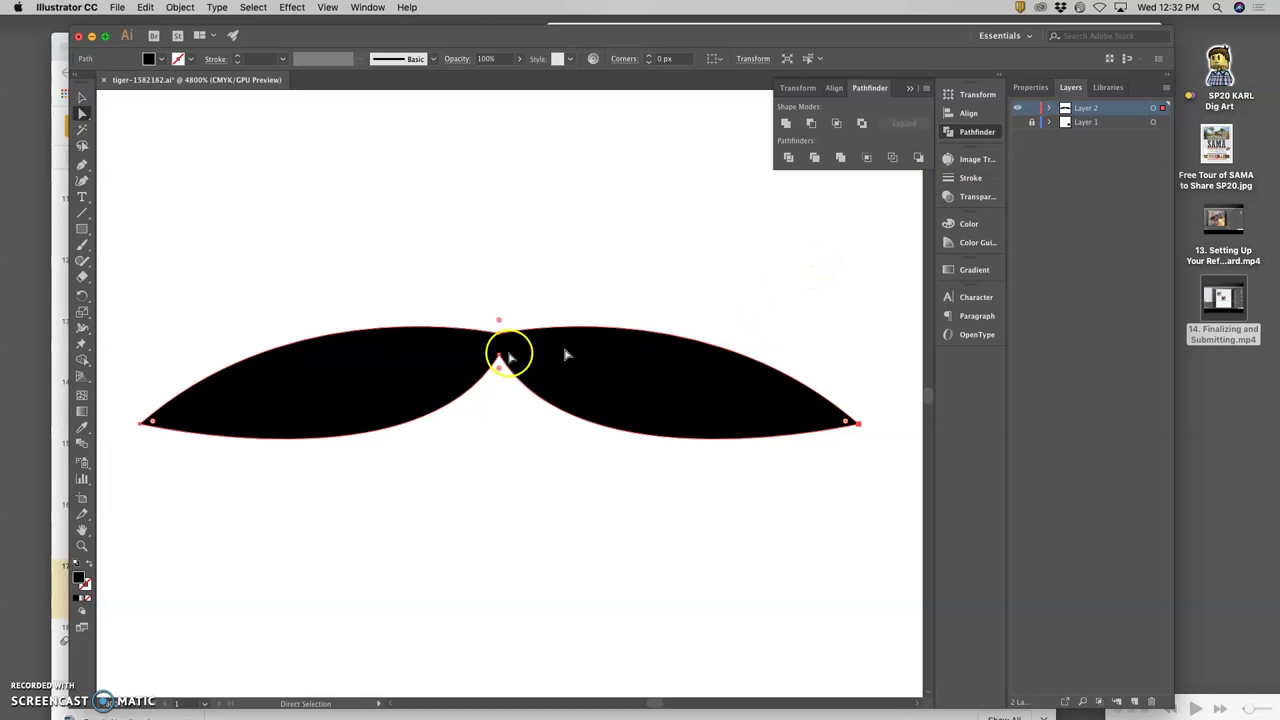
click(852, 372)
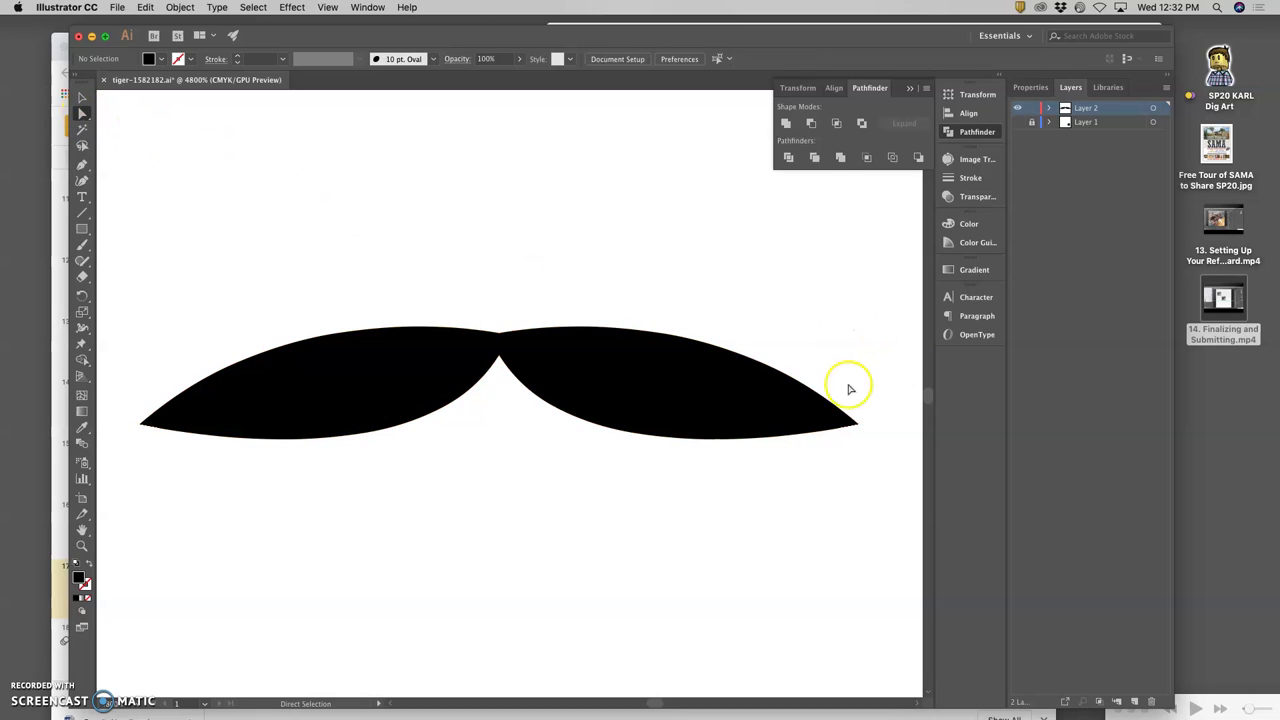
Raise the right-tip anchor above the left half and drag its handles to round out the lobe
click(859, 425)
drag(859, 425, 856, 510)
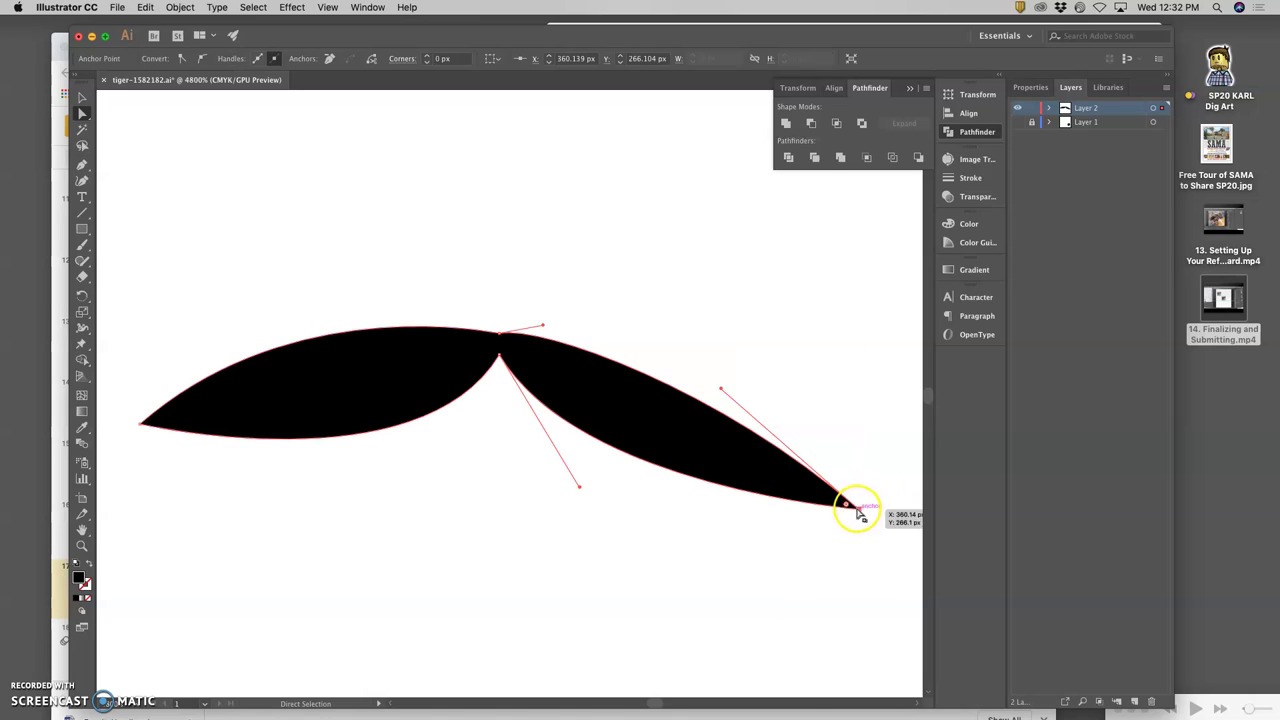
click(866, 510)
drag(859, 511, 794, 280)
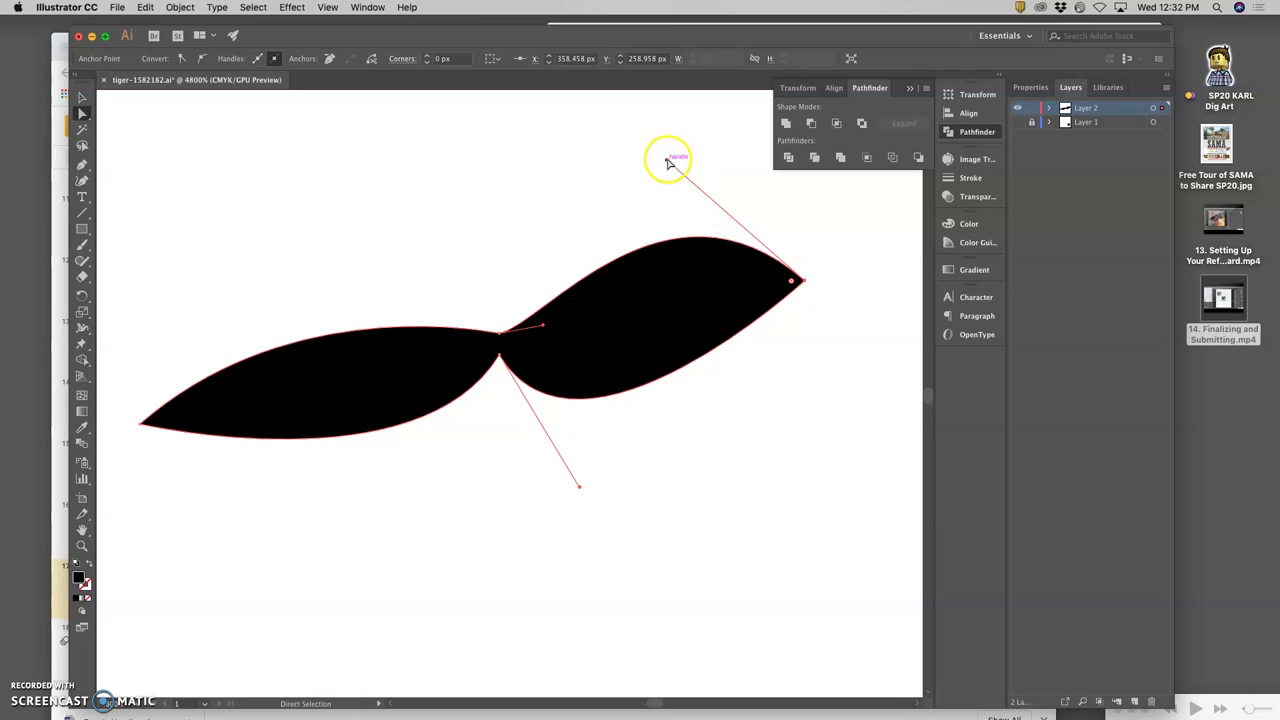
drag(668, 160, 598, 112)
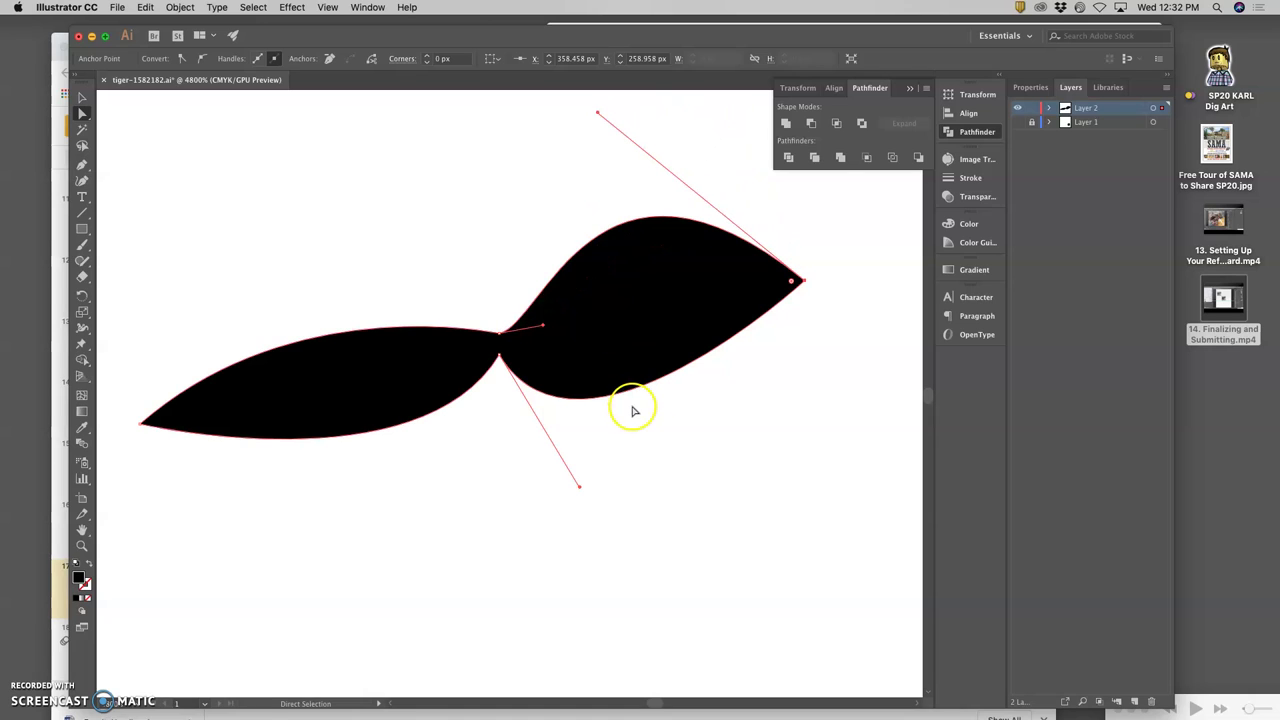
drag(579, 486, 694, 626)
click(727, 545)
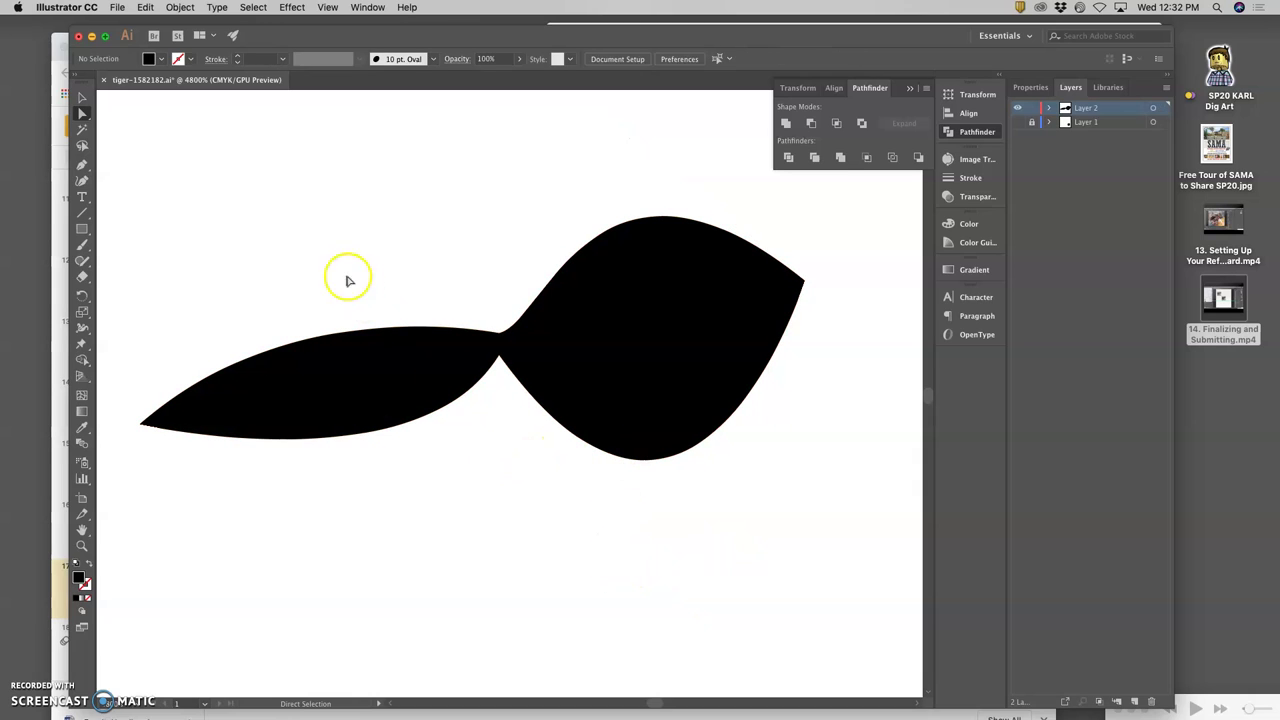
click(536, 347)
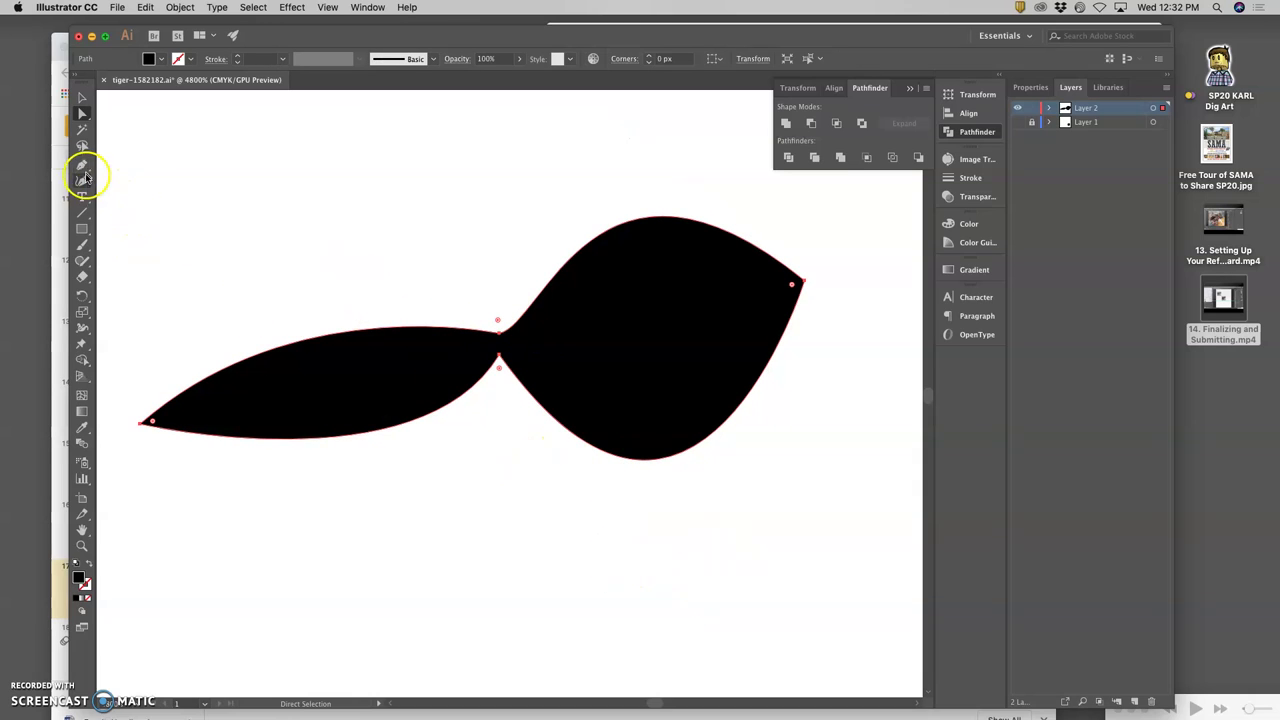